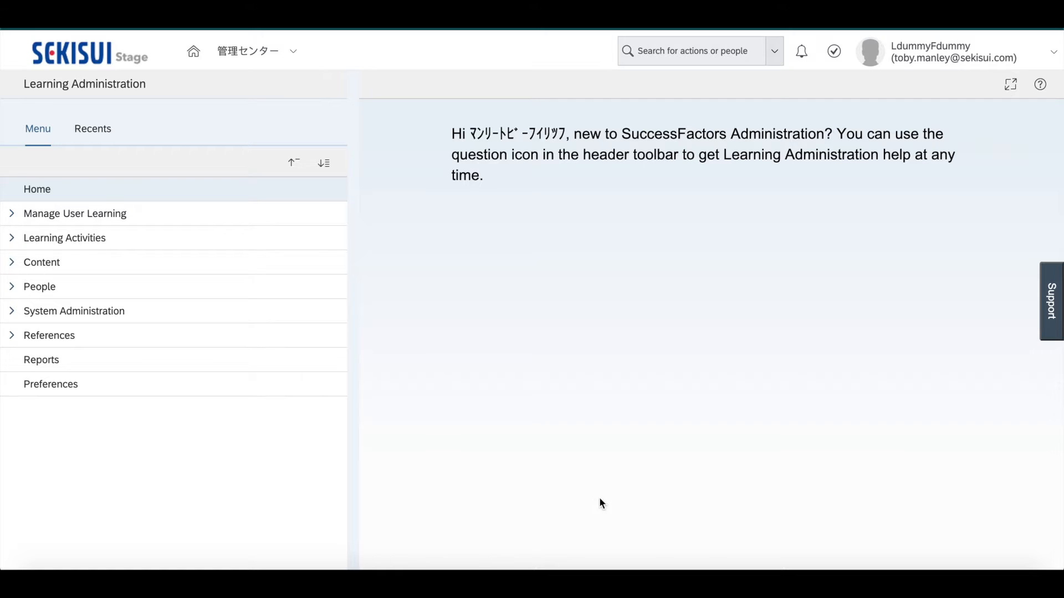
# Open the form for adding a new item under the Learning Activities items
pyautogui.click(13, 239)
pyautogui.click(14, 242)
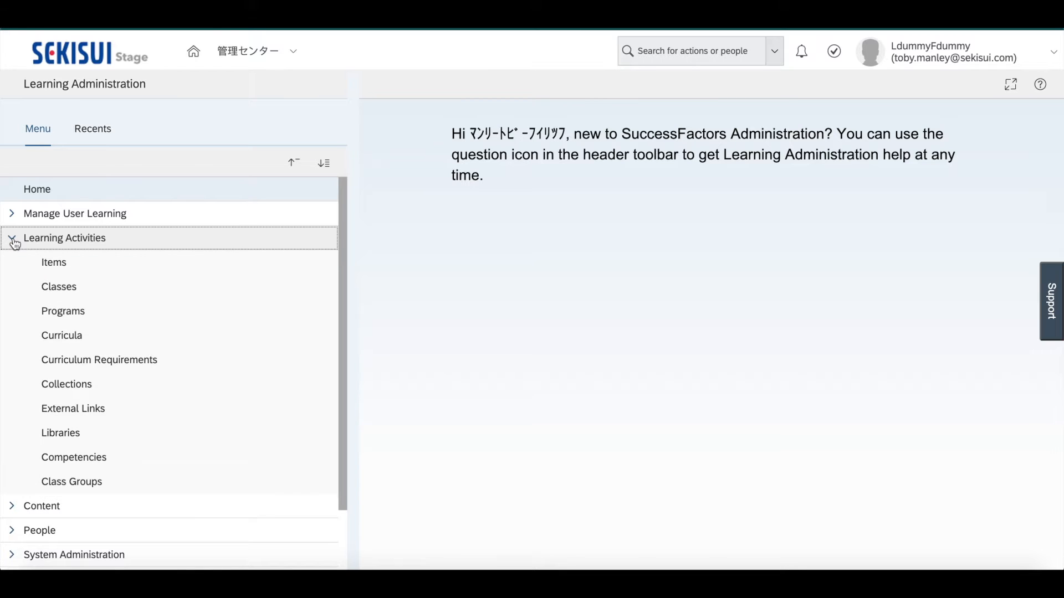
pyautogui.click(59, 270)
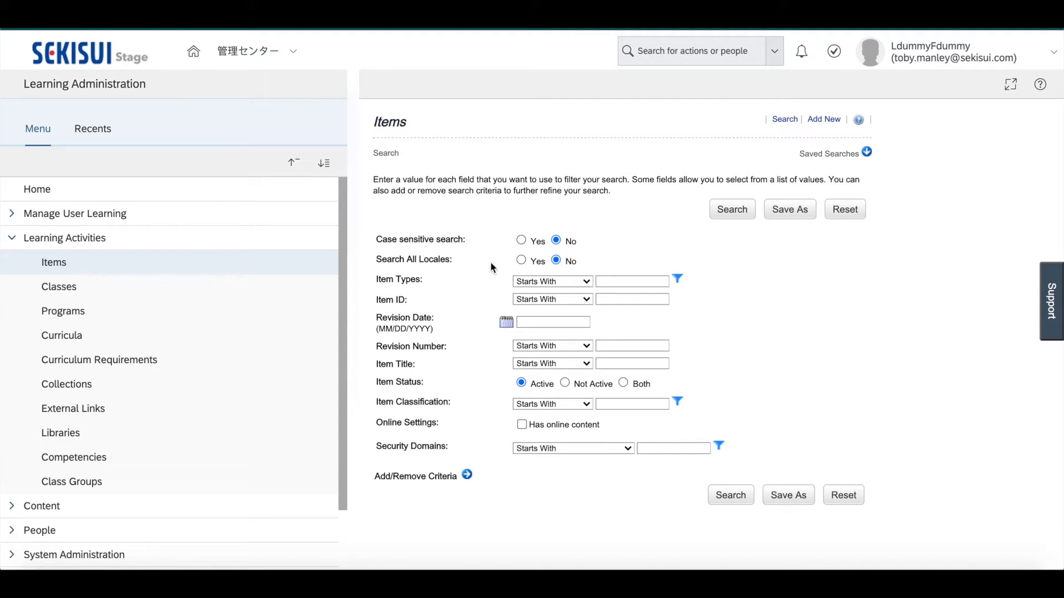
pyautogui.click(824, 119)
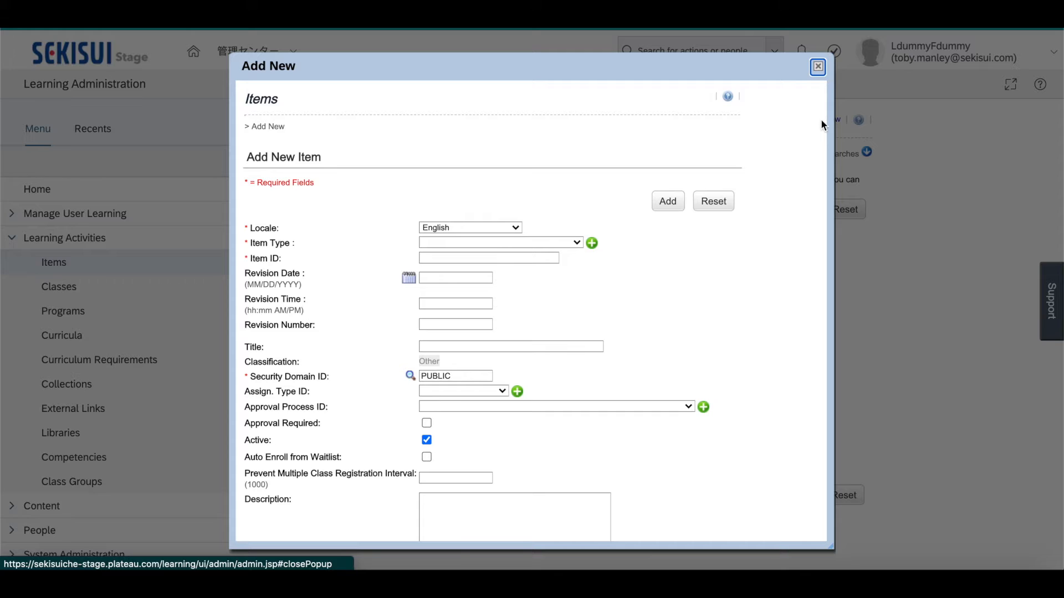
# Set the new item's type to e-Learning (e-Learning) and its ID to HTML5_ITEM
pyautogui.click(573, 242)
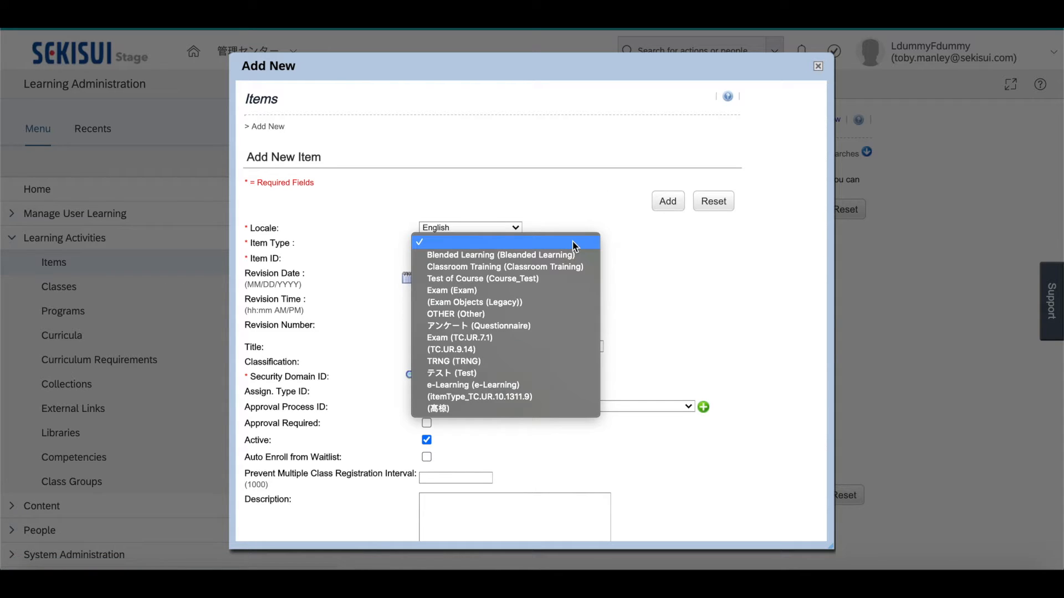
pyautogui.click(495, 385)
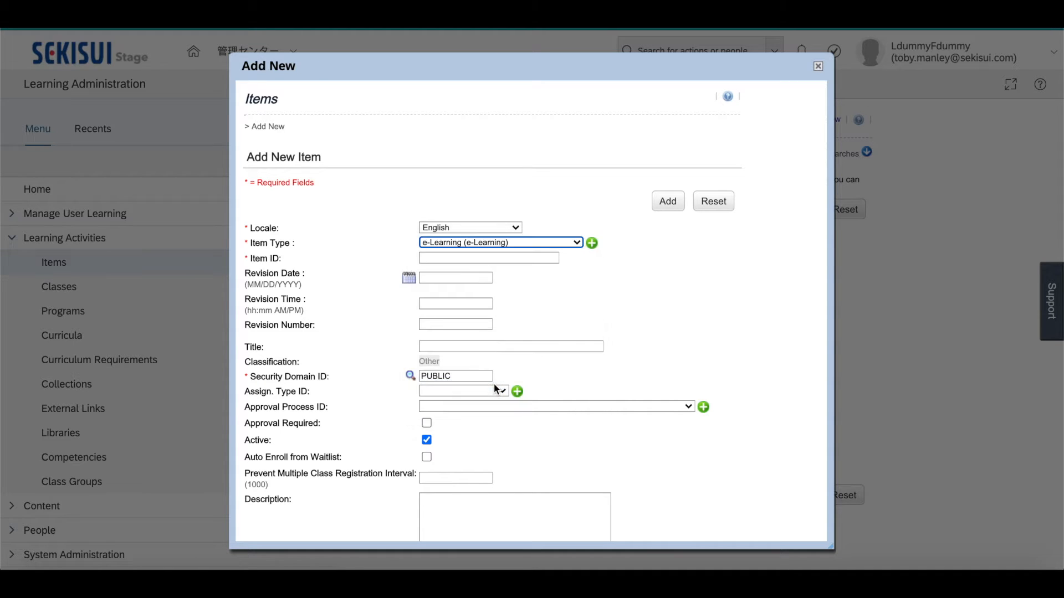
pyautogui.click(467, 256)
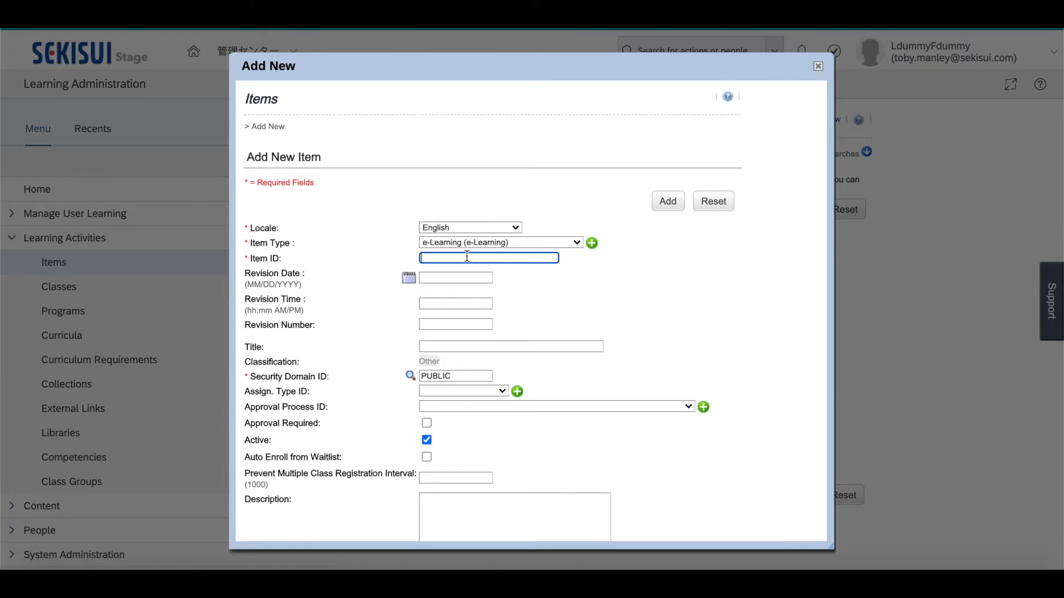
pyautogui.write('HTML5_ITEM')
# Enter "HTML5 Item Training" as the new item's title
pyautogui.click(435, 346)
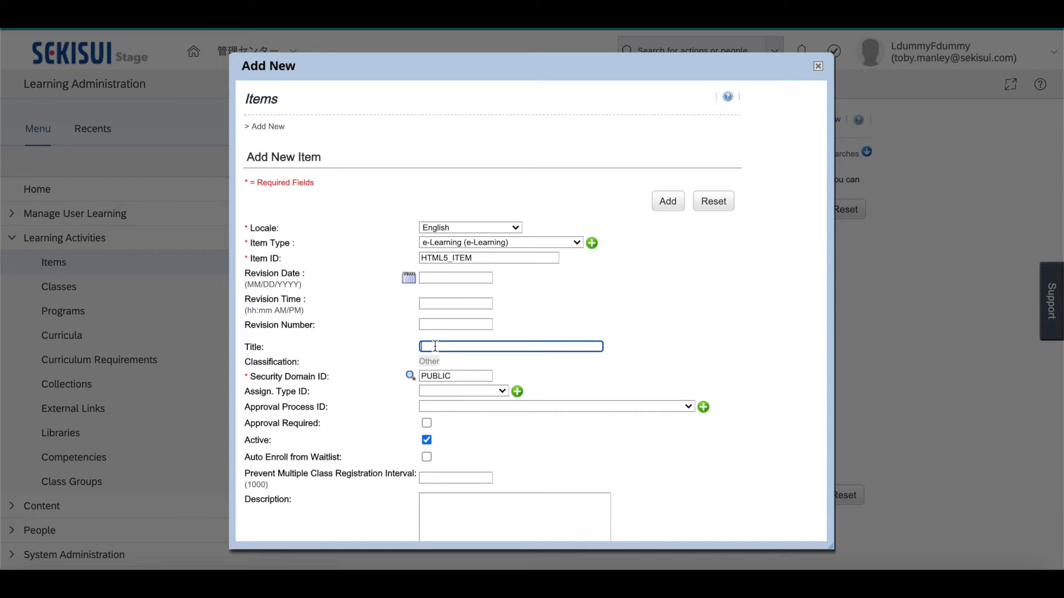
pyautogui.write('HTML5 Item Training')
# Set the assignment type ID to Required (Required) and check the approval process options without choosing one
pyautogui.click(504, 391)
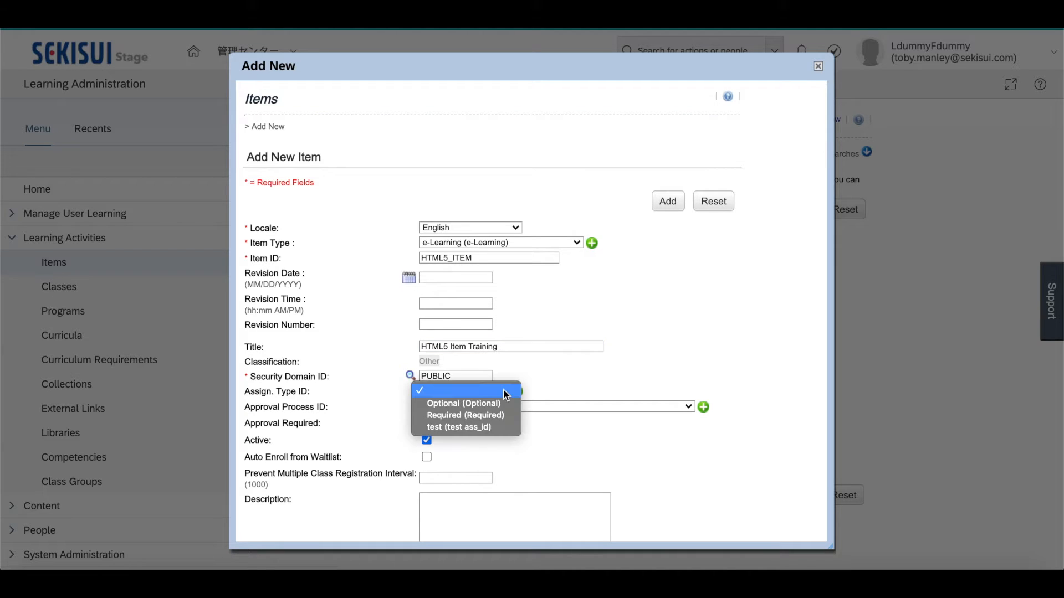
pyautogui.click(492, 415)
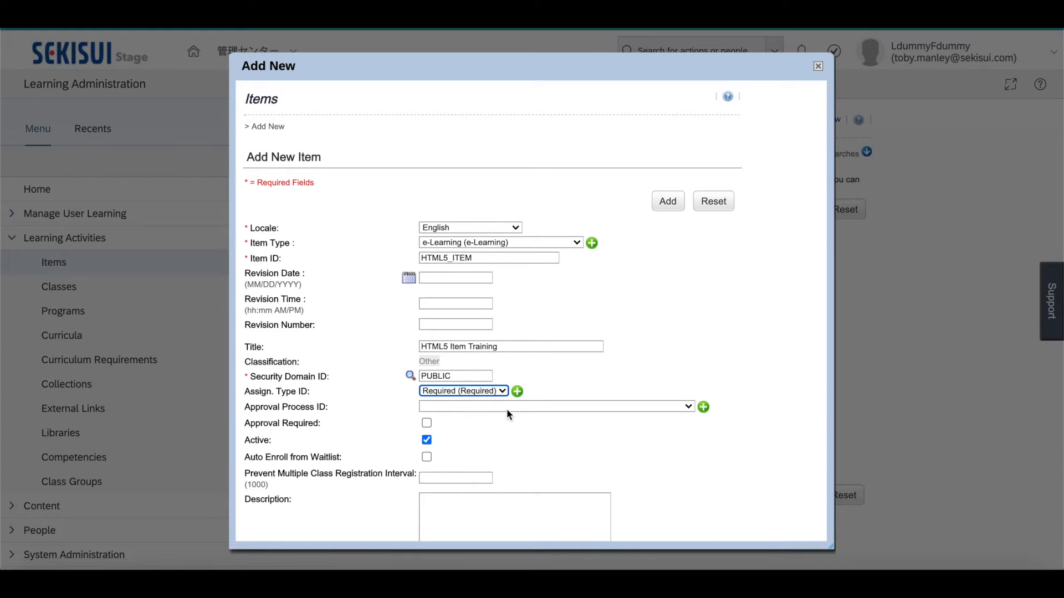
pyautogui.click(507, 407)
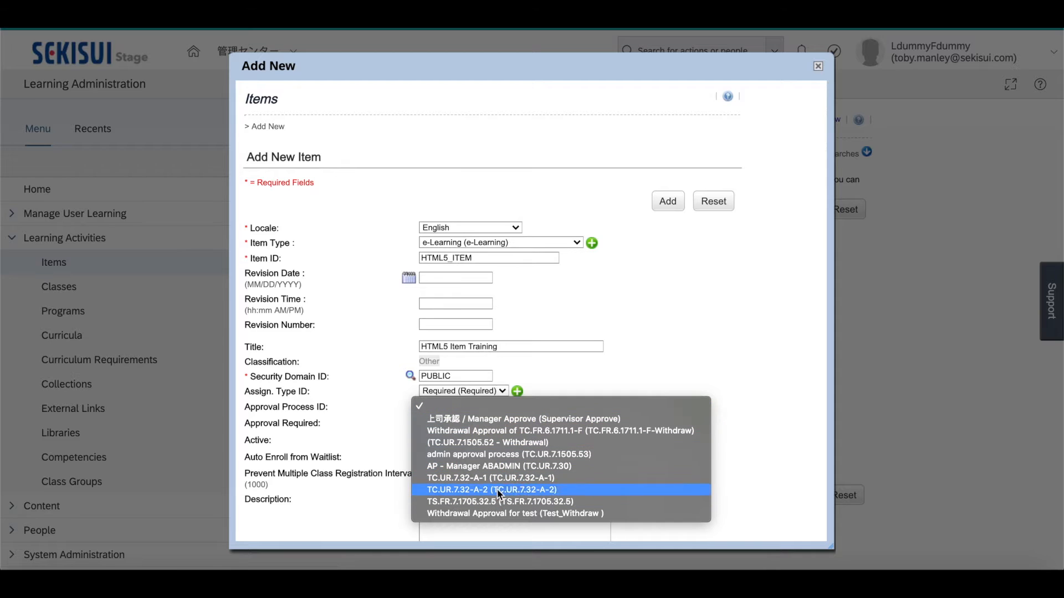
pyautogui.click(557, 394)
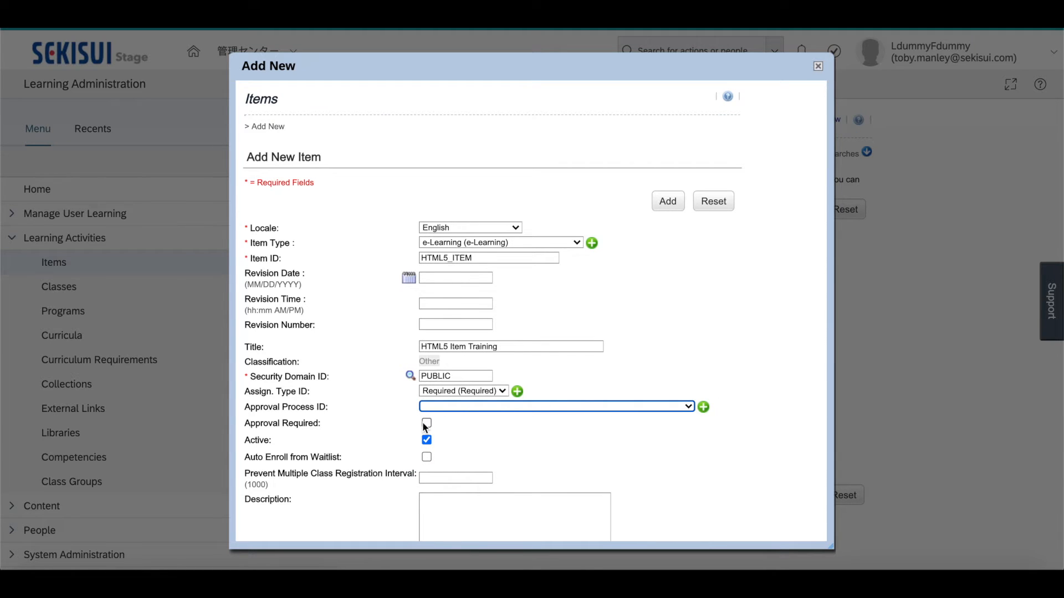
# Enter "Description of item." as the description and add the new item
pyautogui.scroll(-1, 477, 463)
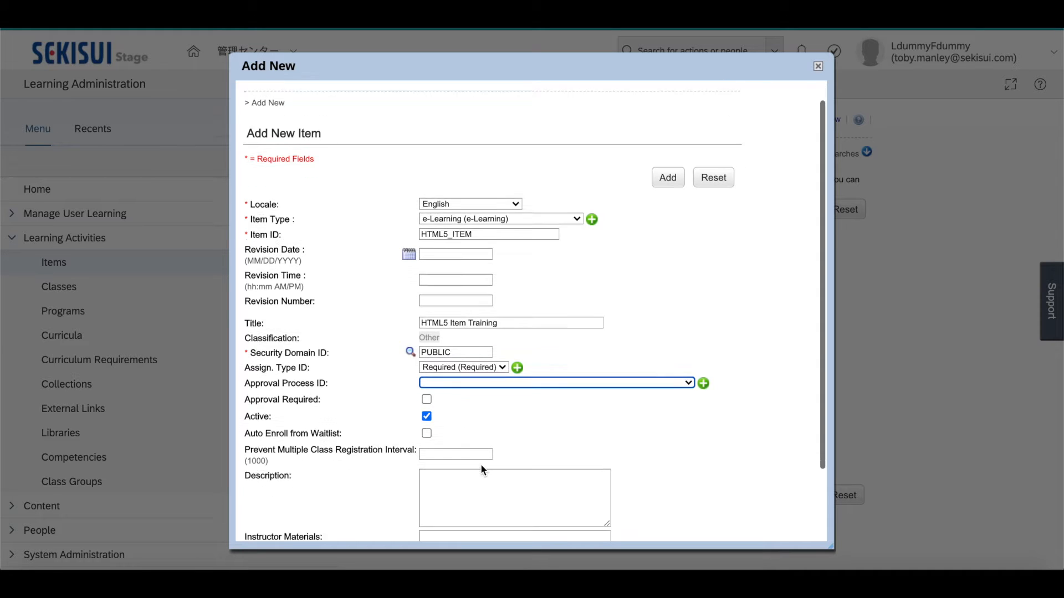
pyautogui.click(464, 463)
pyautogui.write('De')
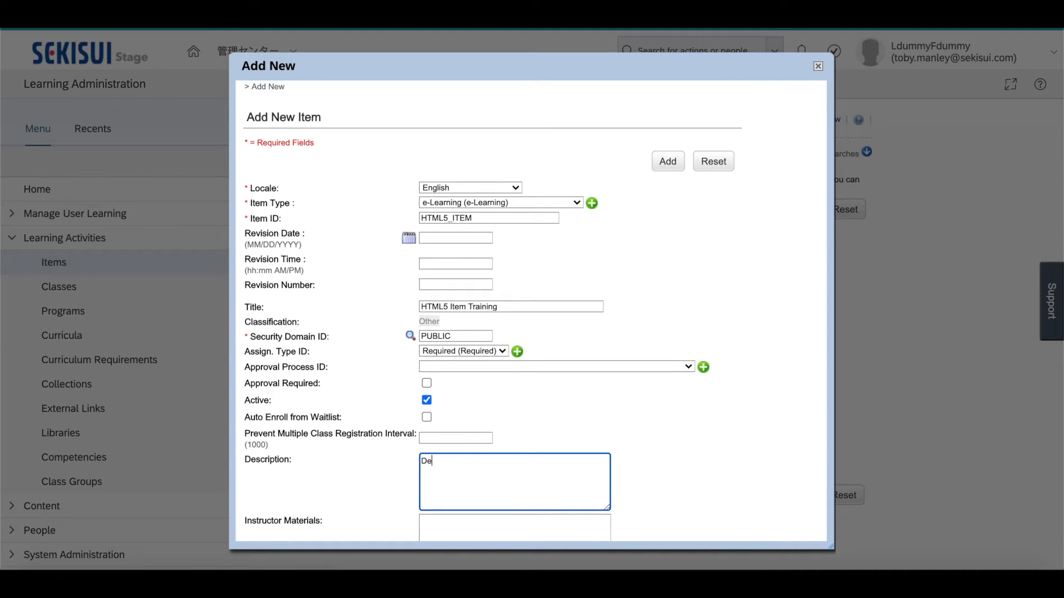
pyautogui.write('scription of item.')
pyautogui.scroll(-2, 582, 472)
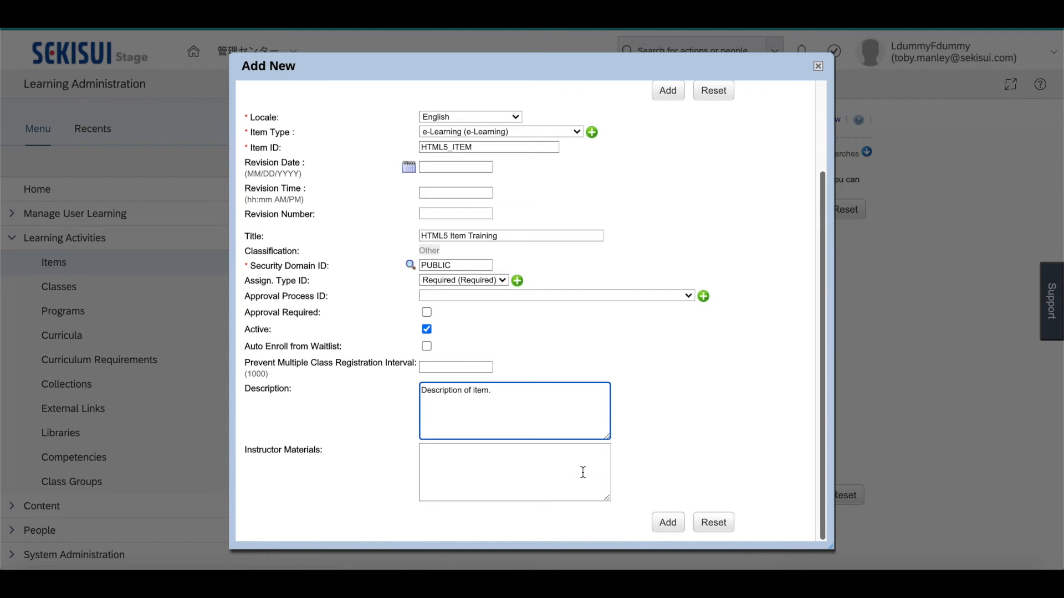
pyautogui.click(665, 524)
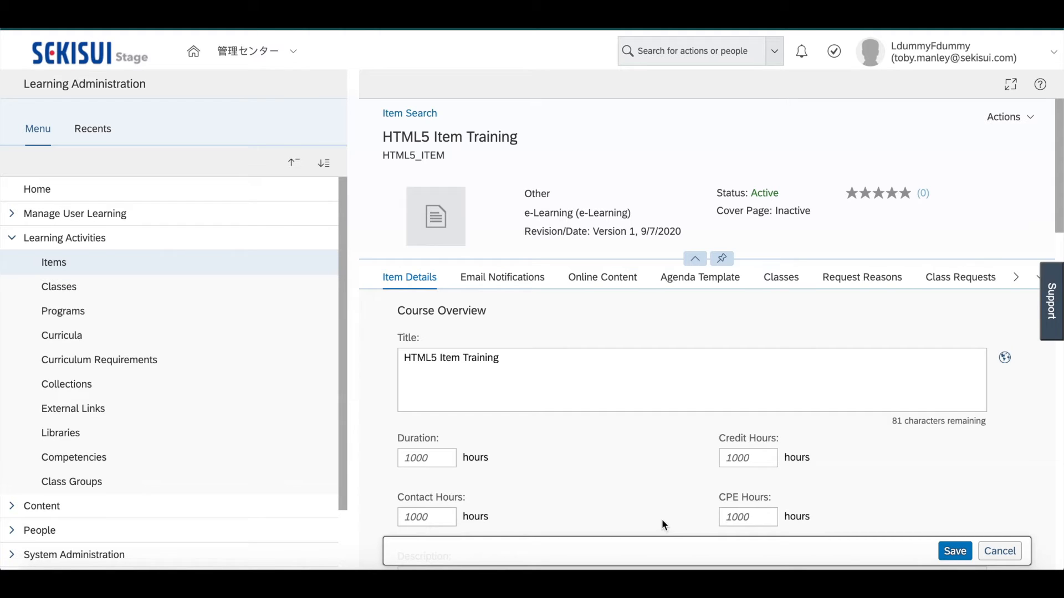
# Set the item's duration, contact hours and credit hours to 1 and its CPE hours to 0.5
pyautogui.scroll(-2, 642, 481)
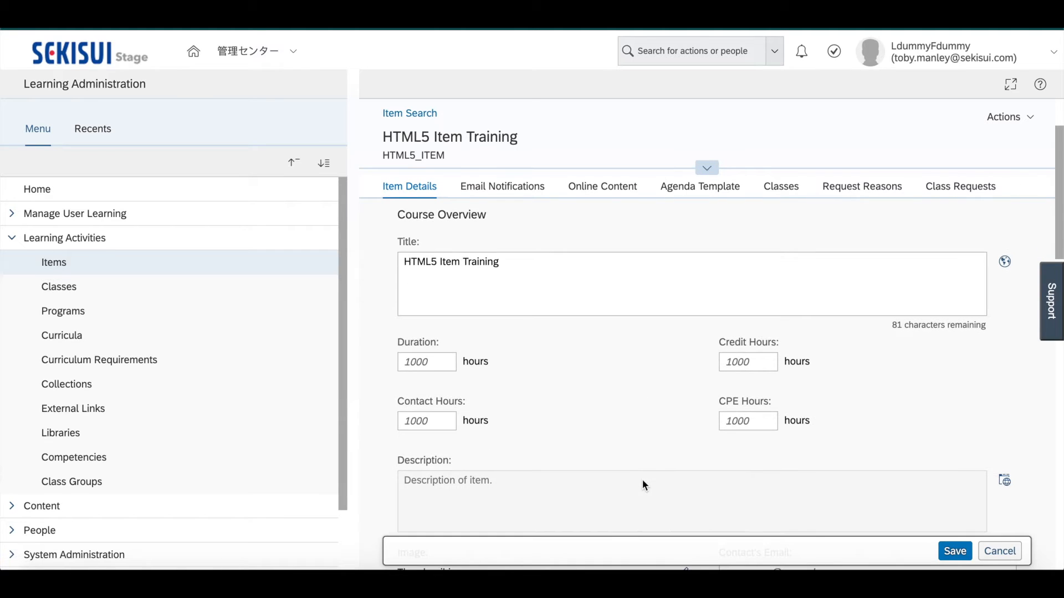
pyautogui.click(445, 366)
pyautogui.write('1')
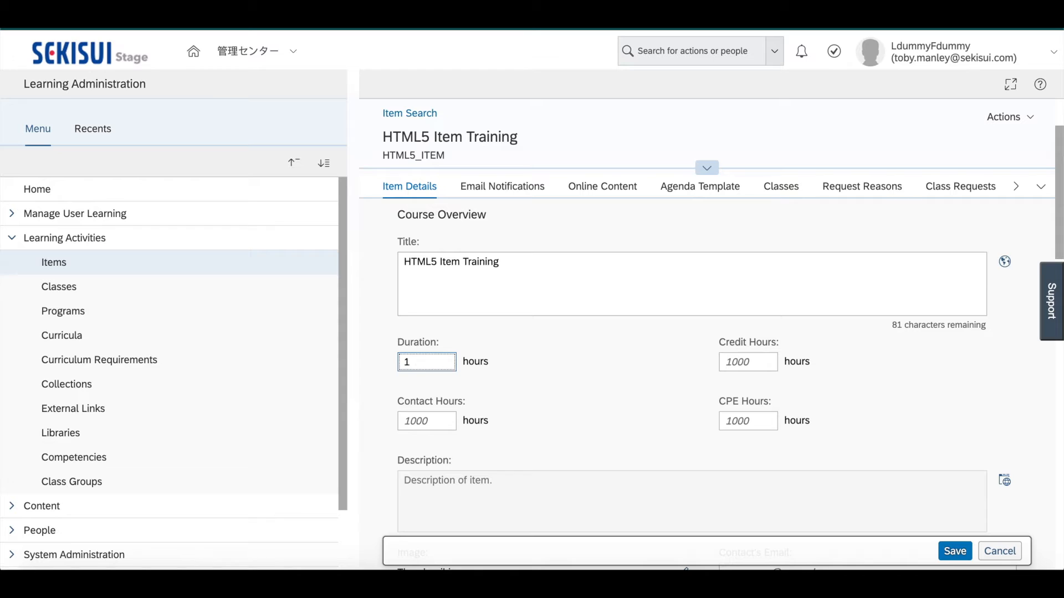
pyautogui.click(439, 421)
pyautogui.write('1')
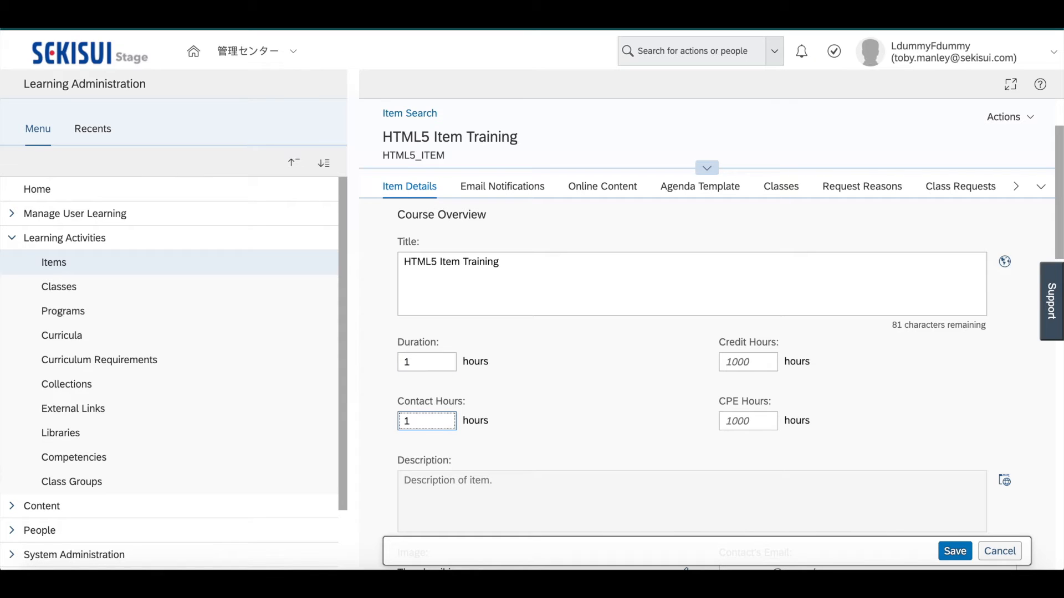
pyautogui.click(740, 365)
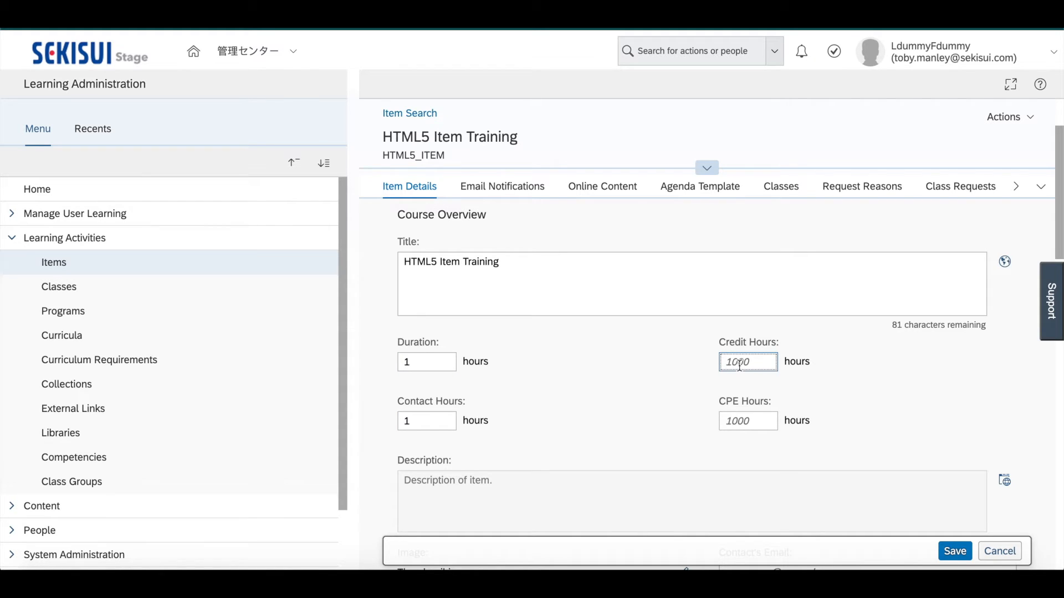
pyautogui.write('1')
pyautogui.click(741, 421)
pyautogui.write('0.5')
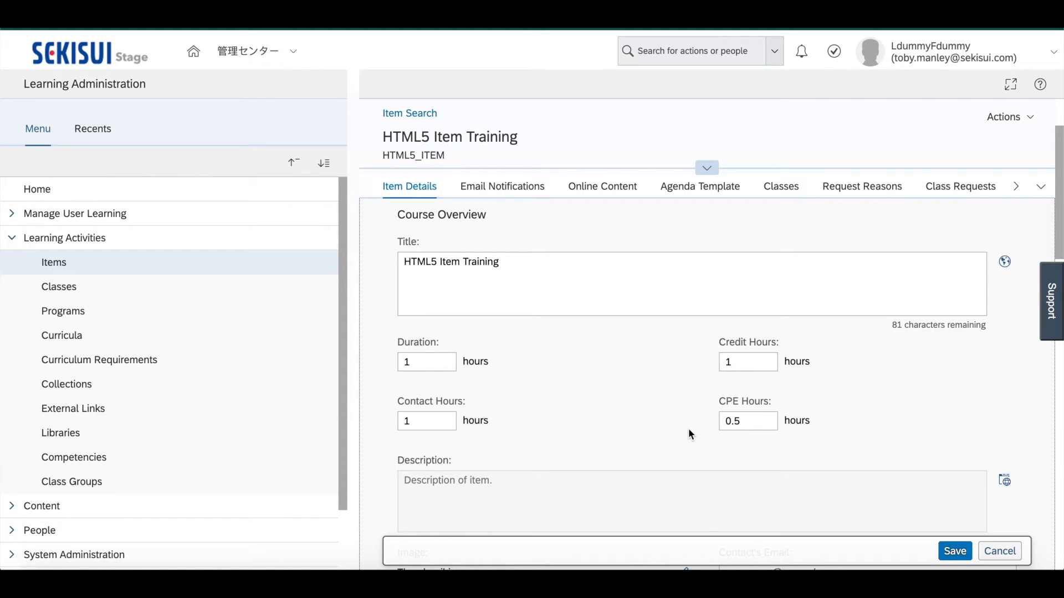
# Review the item's registration, approval, assignment and completion settings, and save the item details
pyautogui.scroll(-2, 688, 428)
pyautogui.scroll(-8, 689, 337)
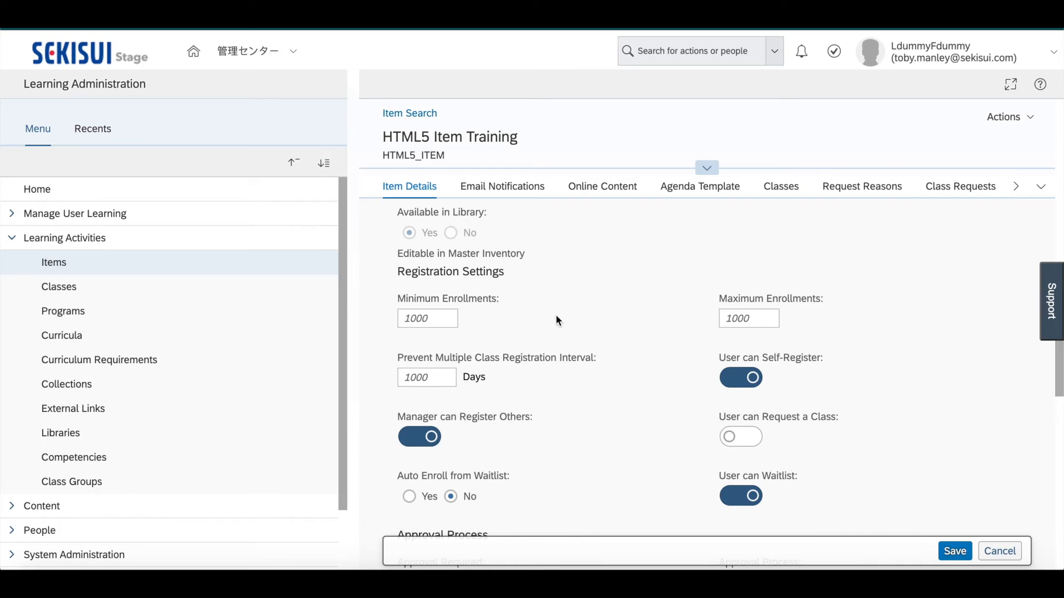
pyautogui.scroll(-5, 631, 395)
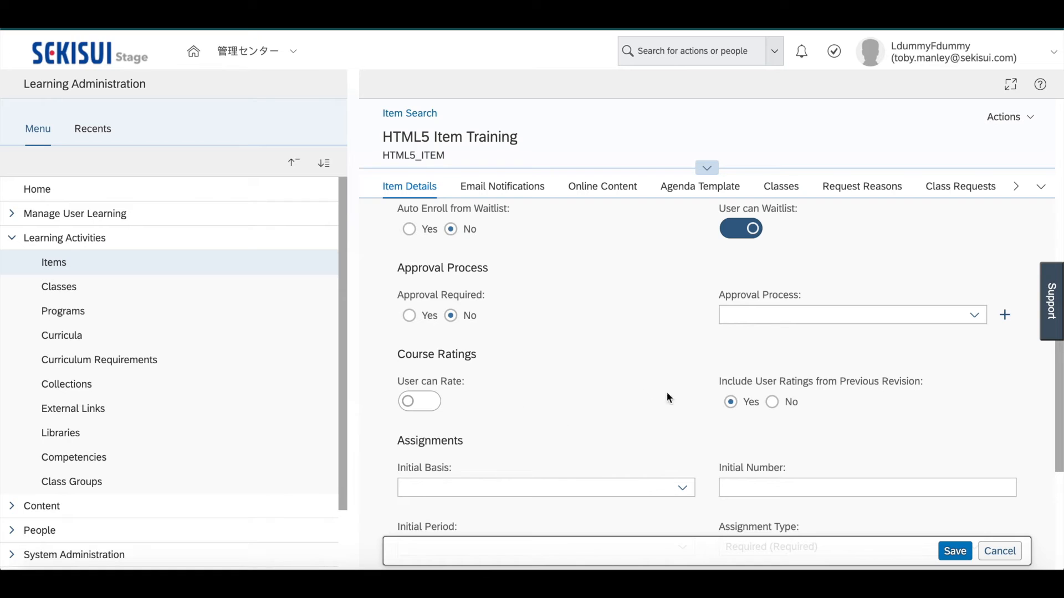
pyautogui.scroll(-2, 613, 434)
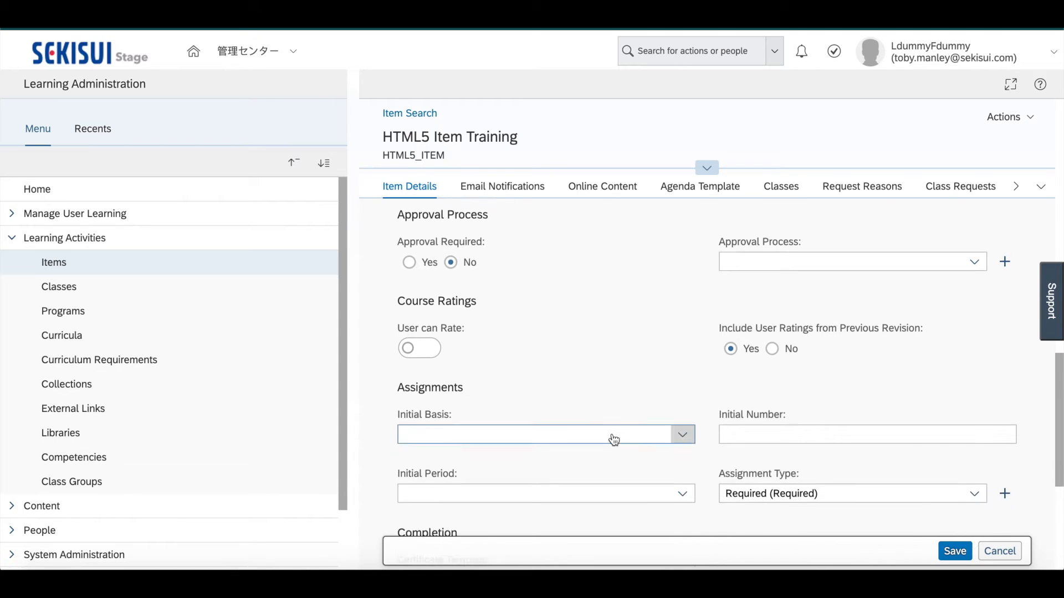
pyautogui.scroll(-1, 612, 435)
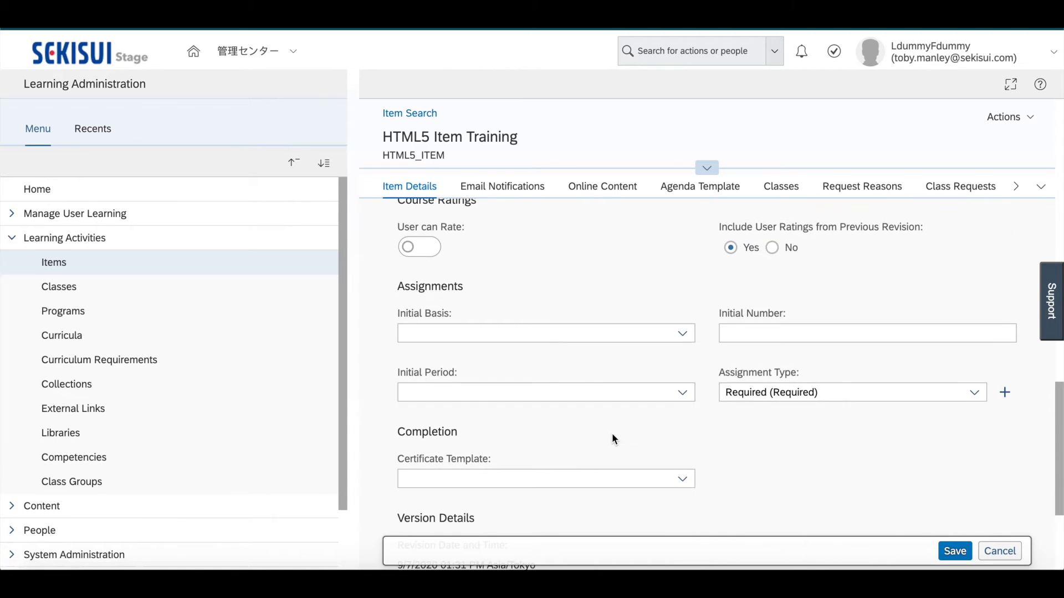
pyautogui.click(687, 335)
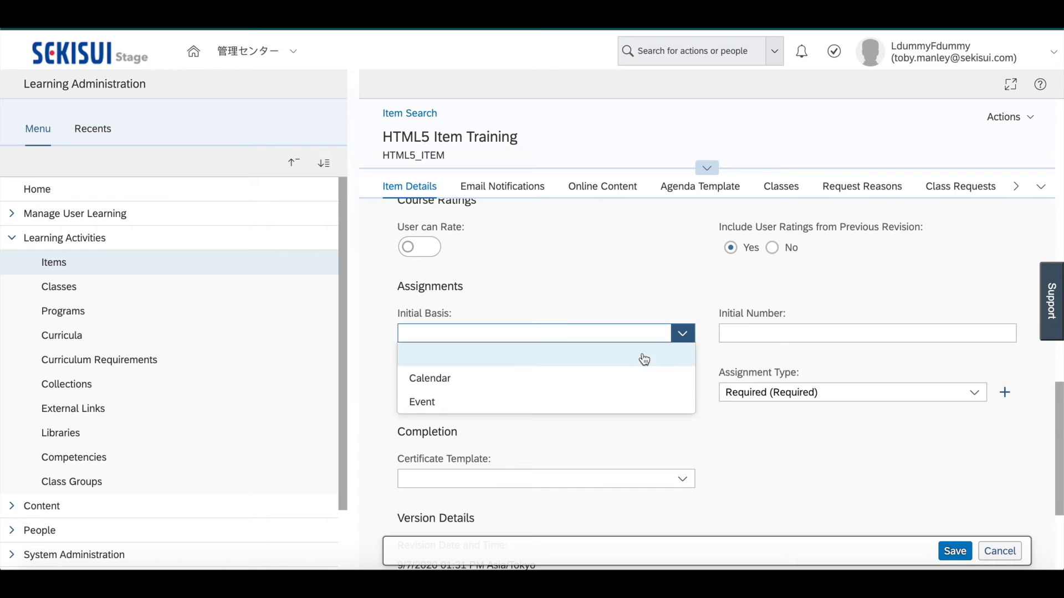
pyautogui.click(696, 287)
pyautogui.click(724, 330)
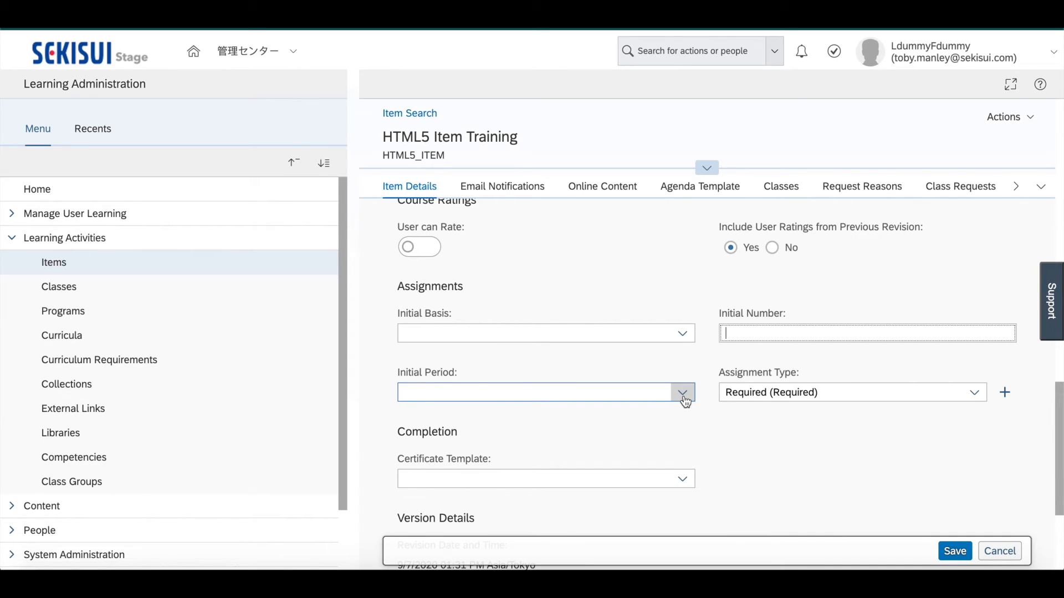
pyautogui.scroll(-2, 685, 400)
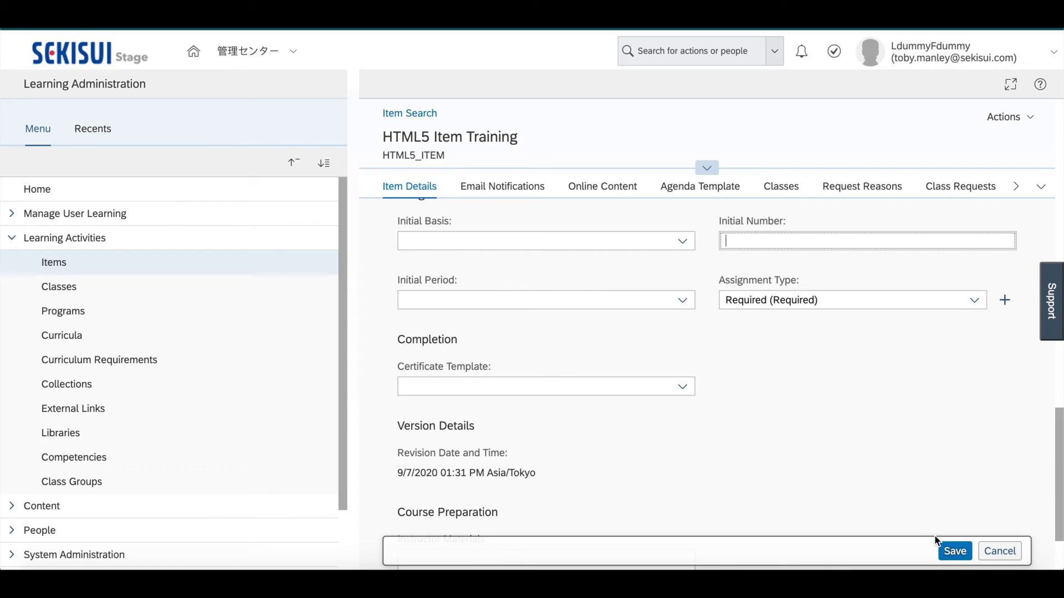
pyautogui.click(955, 551)
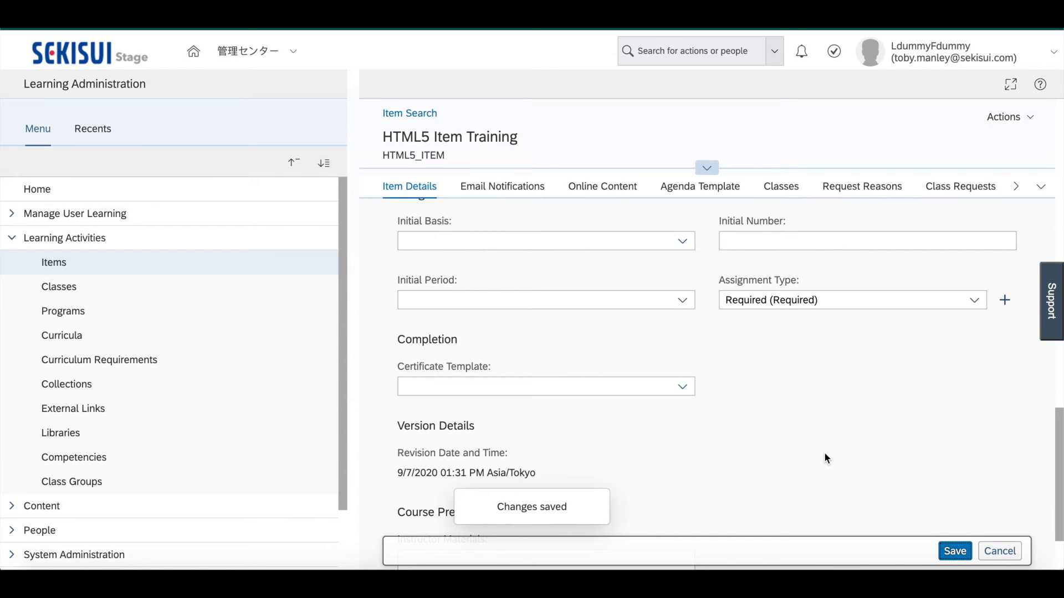
# Start adding a content object to the item's online content and open the content object search
pyautogui.click(614, 188)
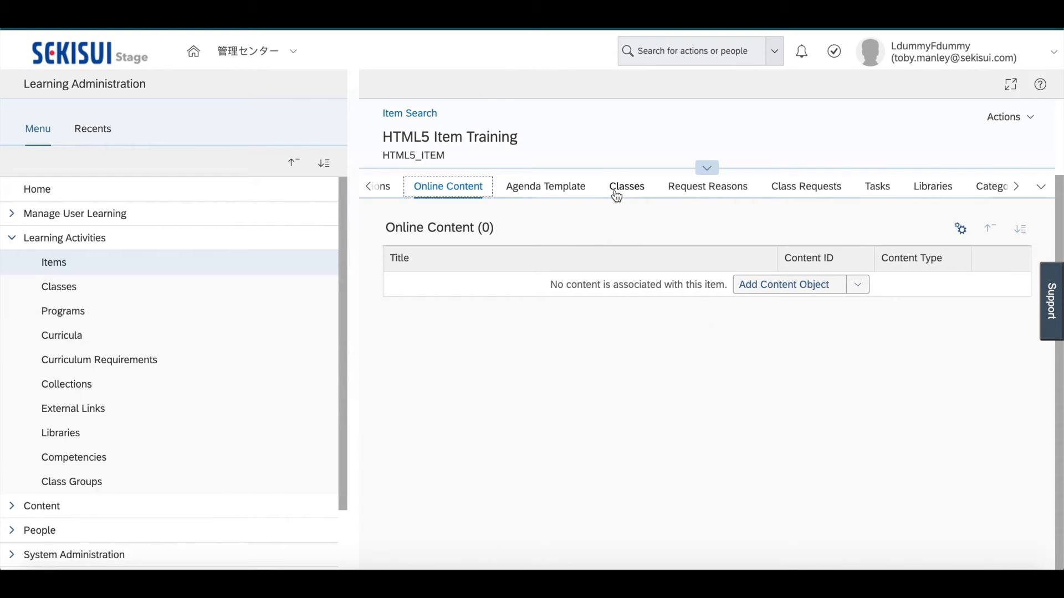
pyautogui.click(857, 286)
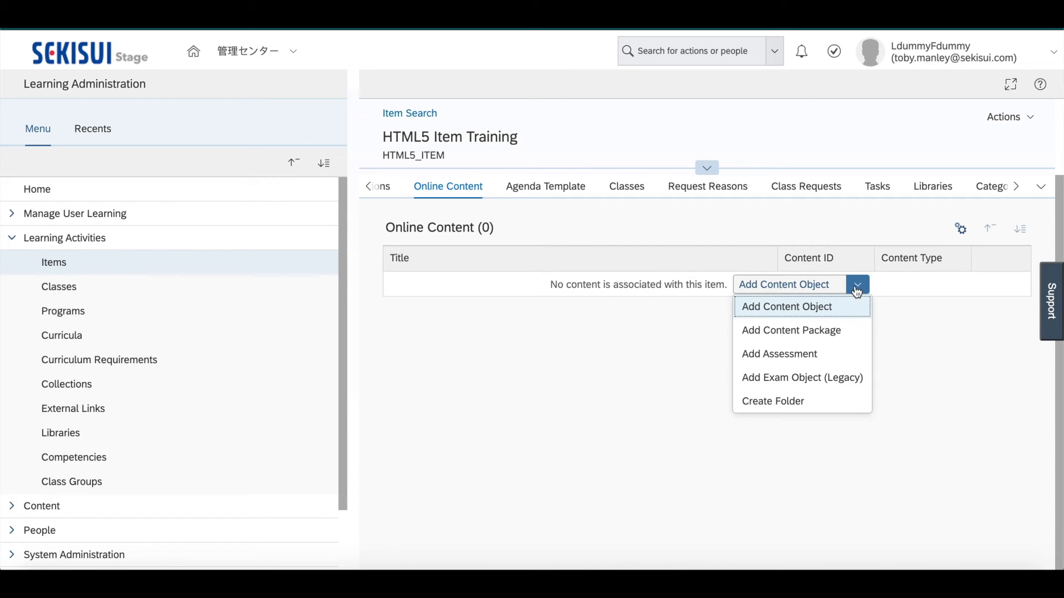
pyautogui.click(808, 306)
pyautogui.click(625, 285)
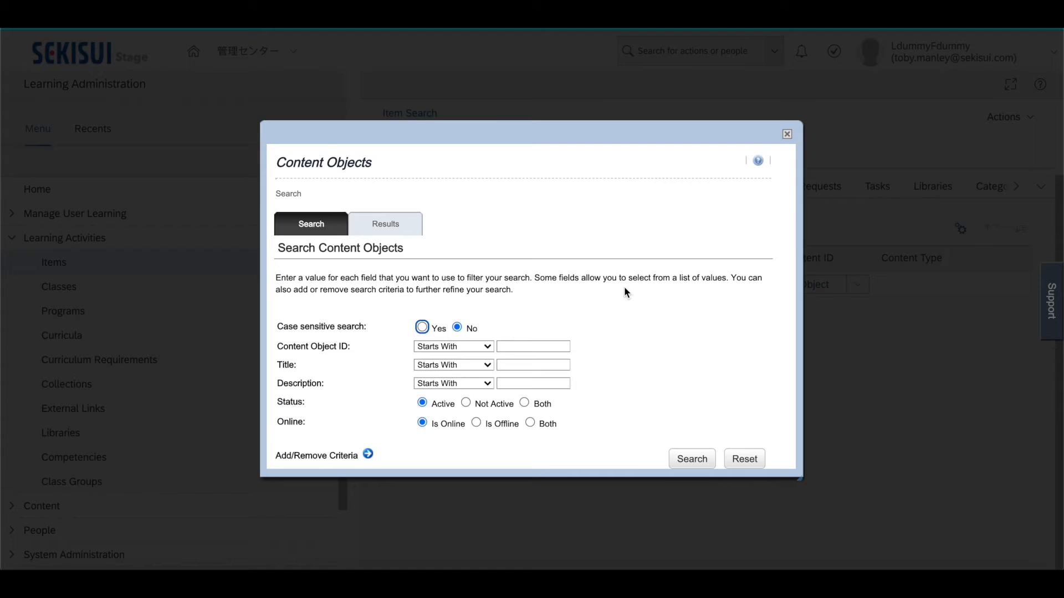
# Search for content object IDs starting with HTML and select HTML5 Doc
pyautogui.click(537, 343)
pyautogui.write('HTML')
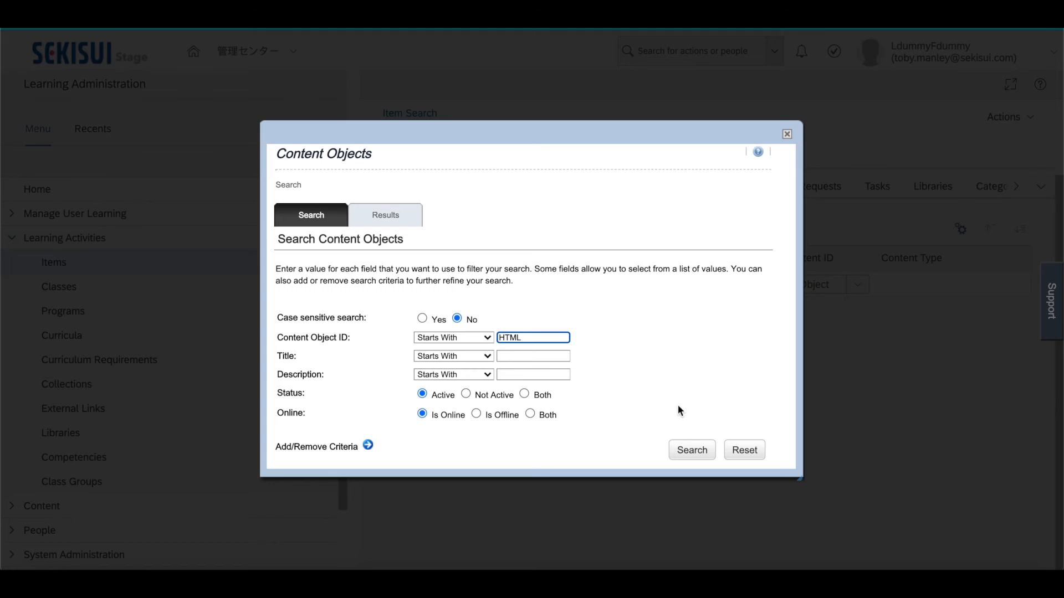
pyautogui.click(687, 446)
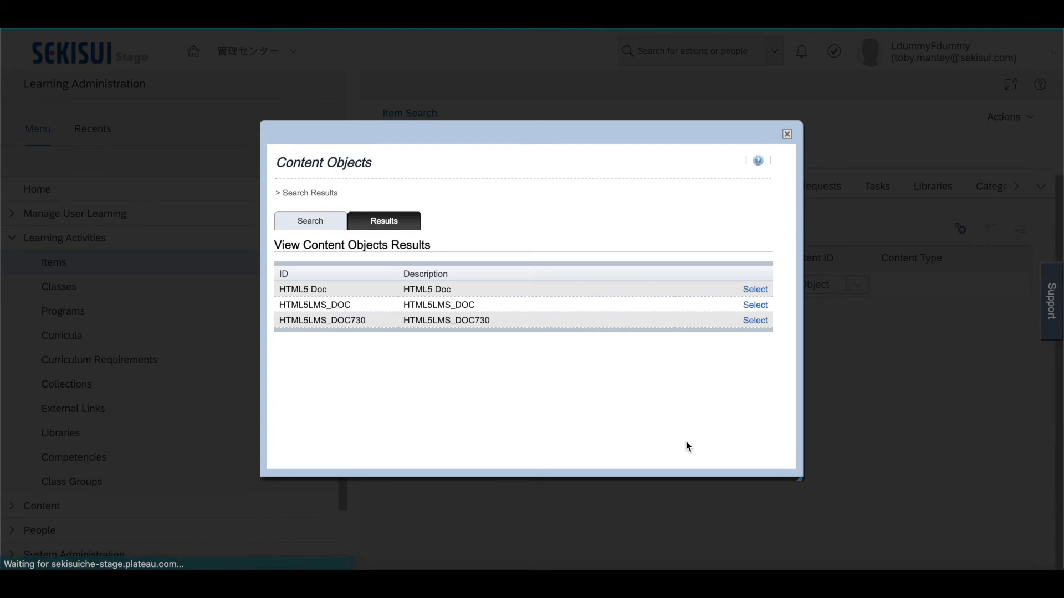
pyautogui.click(750, 291)
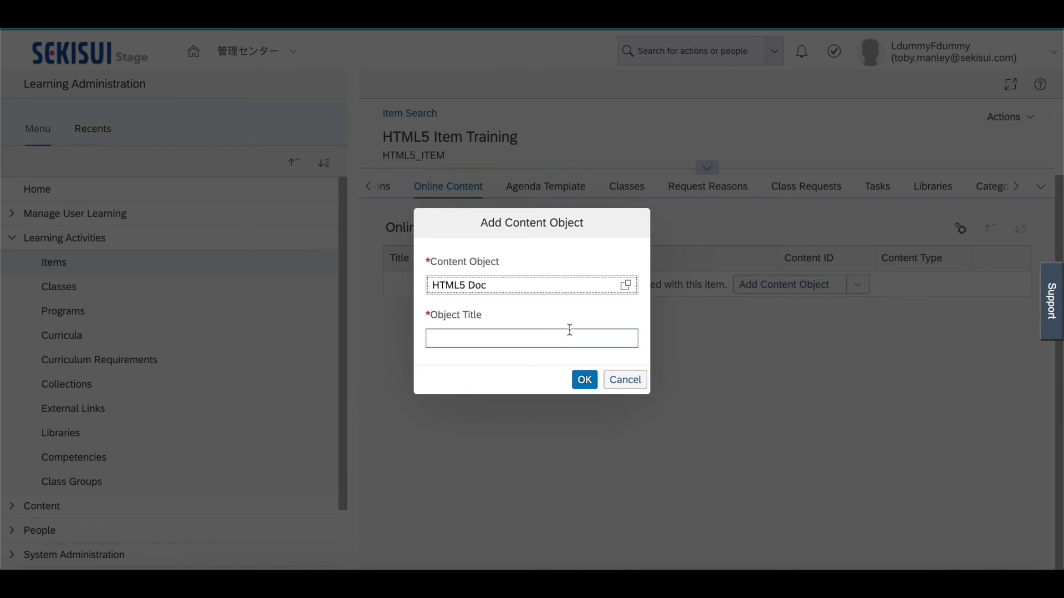
# Title the selected content object HTML5 Document and add it to the item's online content
pyautogui.click(565, 337)
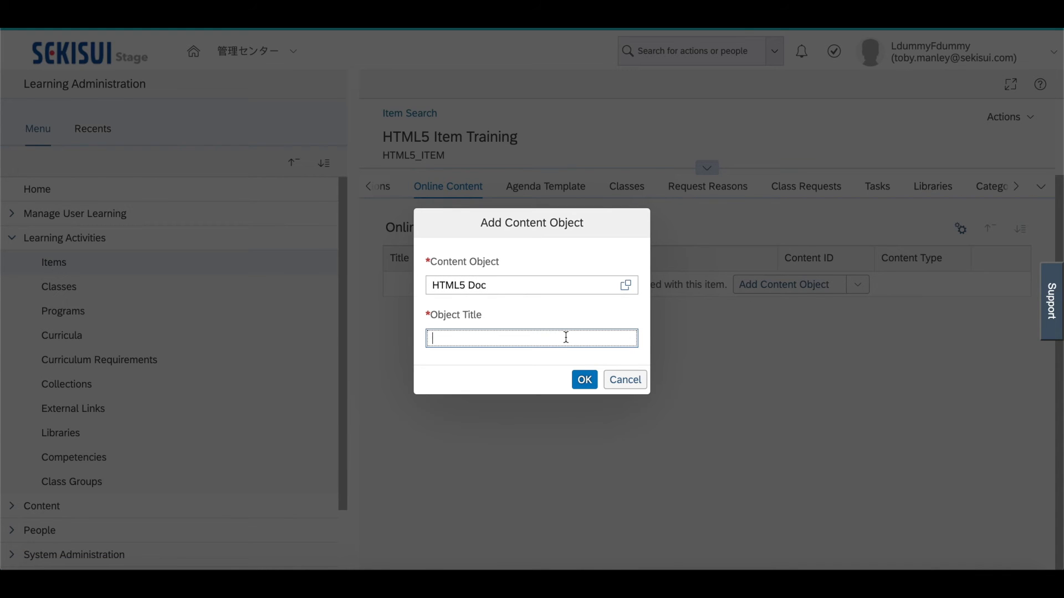
pyautogui.write('HTML5 Document')
pyautogui.click(585, 380)
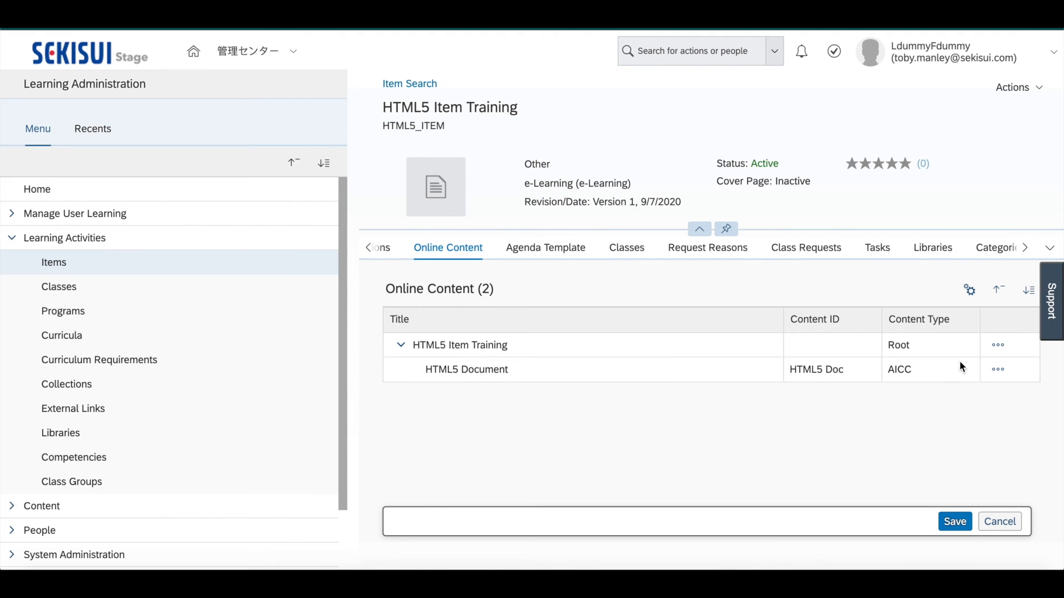
# Start adding an assessment under the HTML5 Item Training root, search for assessment IDs starting with HTML, and select HTML5_Item_Quiz
pyautogui.click(997, 345)
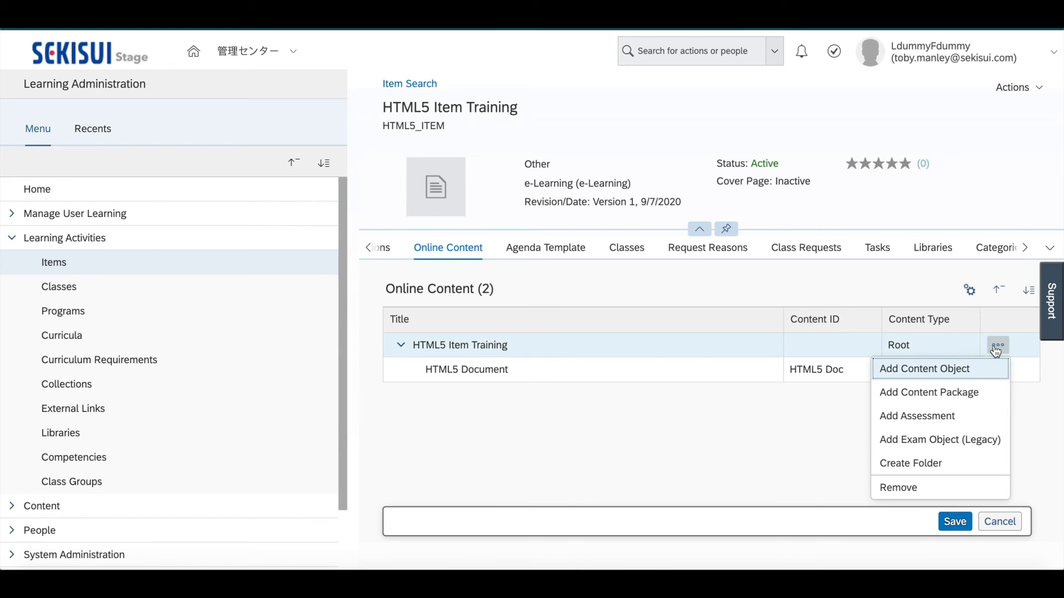
pyautogui.click(915, 417)
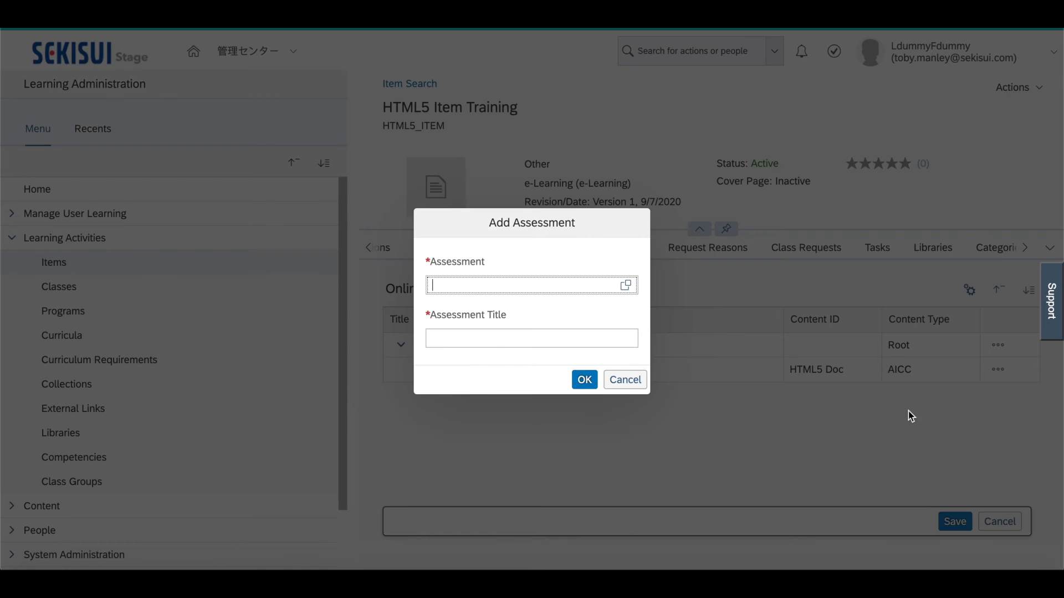
pyautogui.click(630, 288)
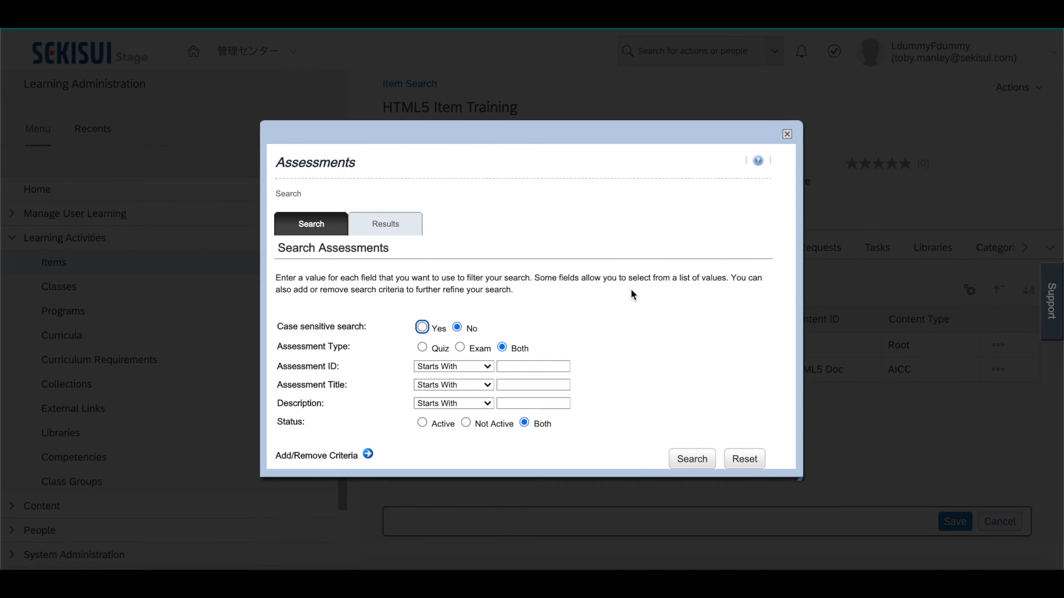
pyautogui.click(536, 366)
pyautogui.write('HTML')
pyautogui.scroll(-1, 632, 370)
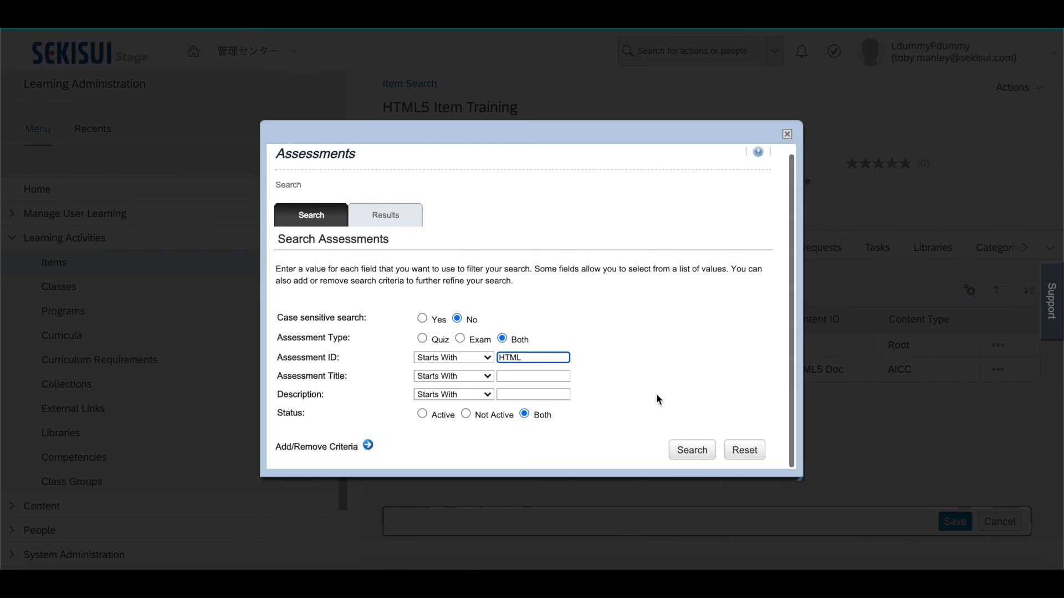
pyautogui.click(688, 453)
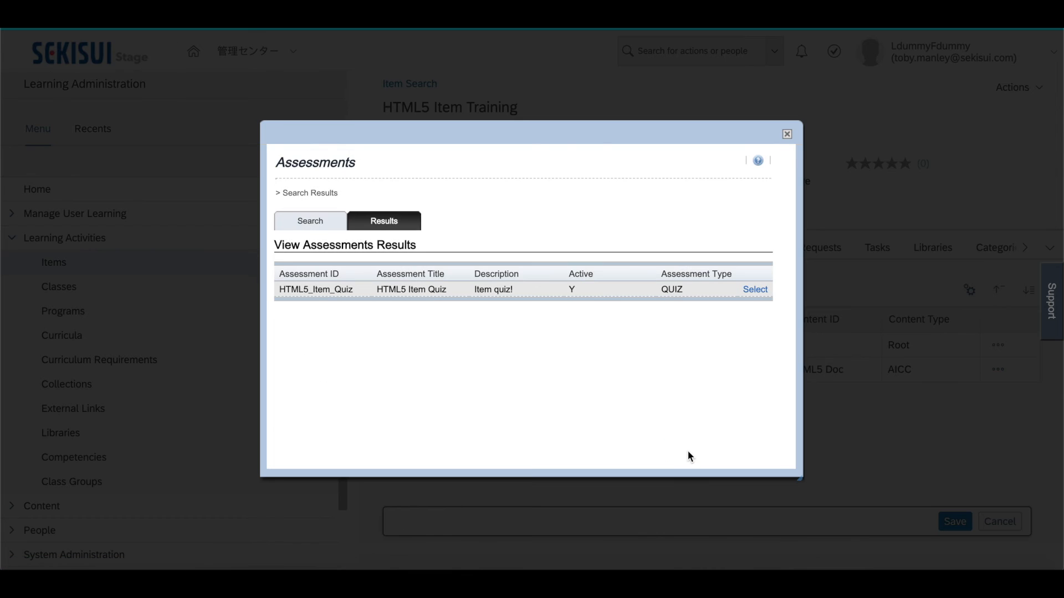
pyautogui.click(752, 289)
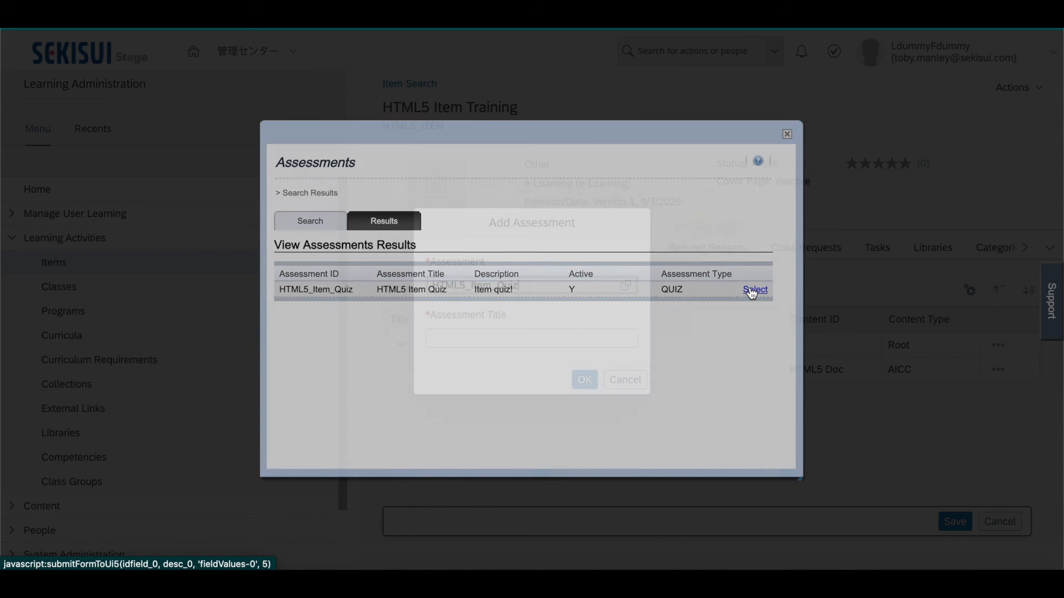
# Title the assessment HTML5 Item Quiz and add it to the item's online content
pyautogui.click(510, 359)
pyautogui.write('HTML5 I')
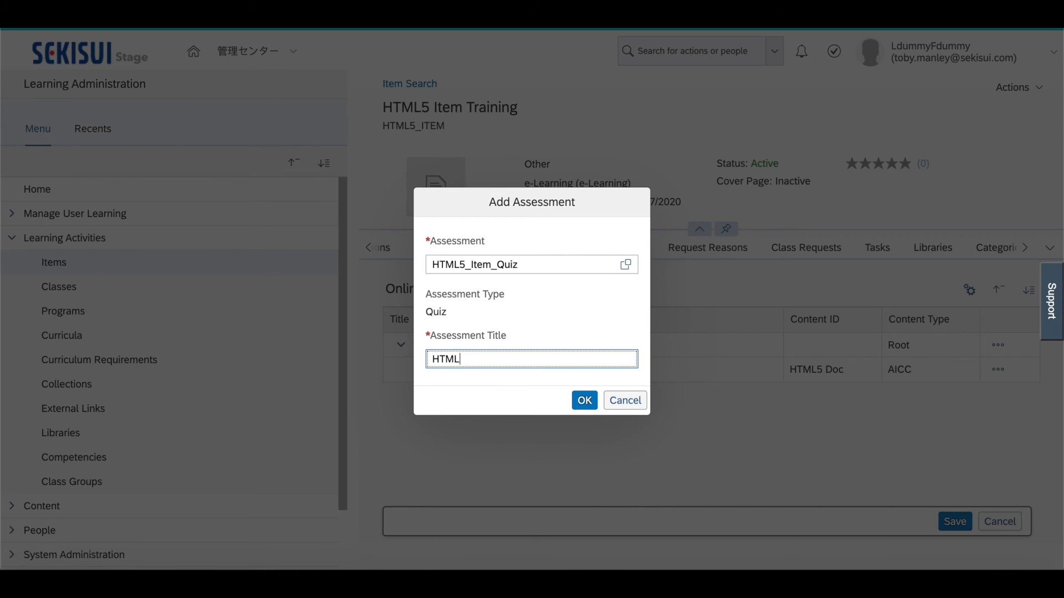
pyautogui.write('tem Quiz')
pyautogui.click(585, 401)
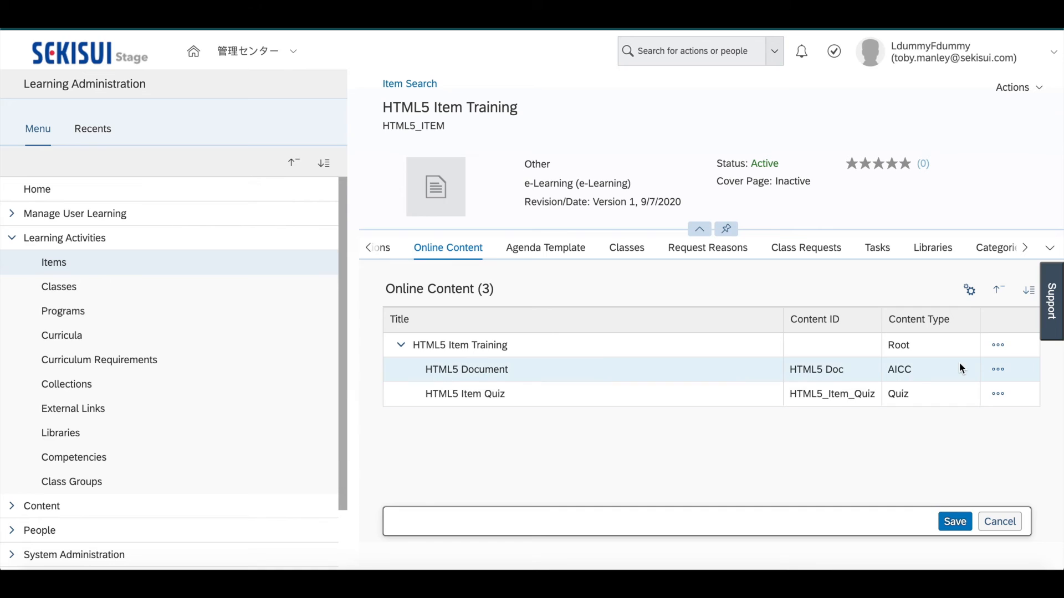
# Open the online content settings and make the content available for users to launch
pyautogui.click(975, 294)
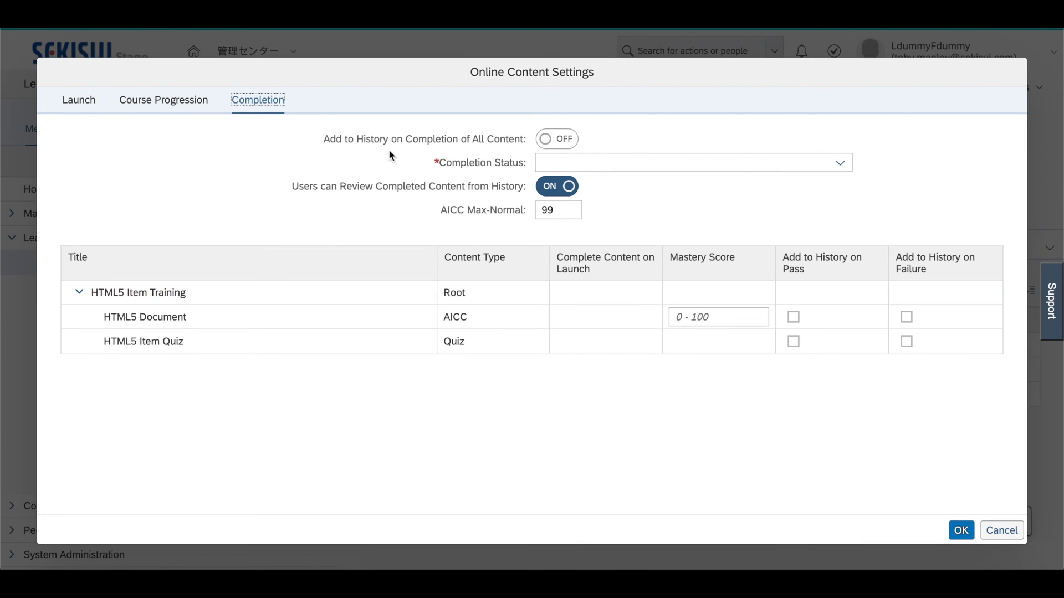
pyautogui.click(81, 102)
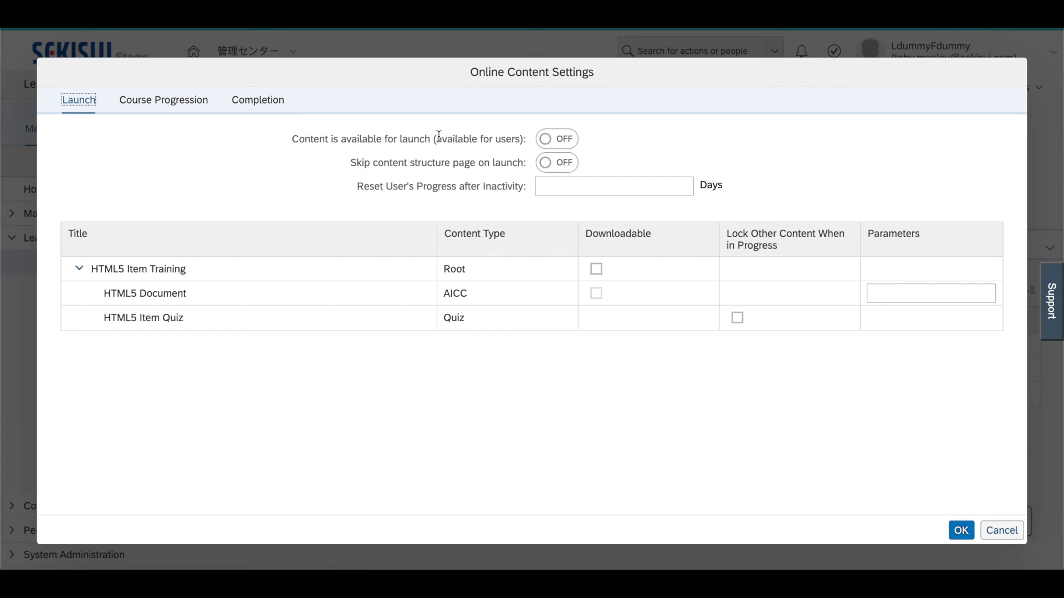
pyautogui.click(549, 145)
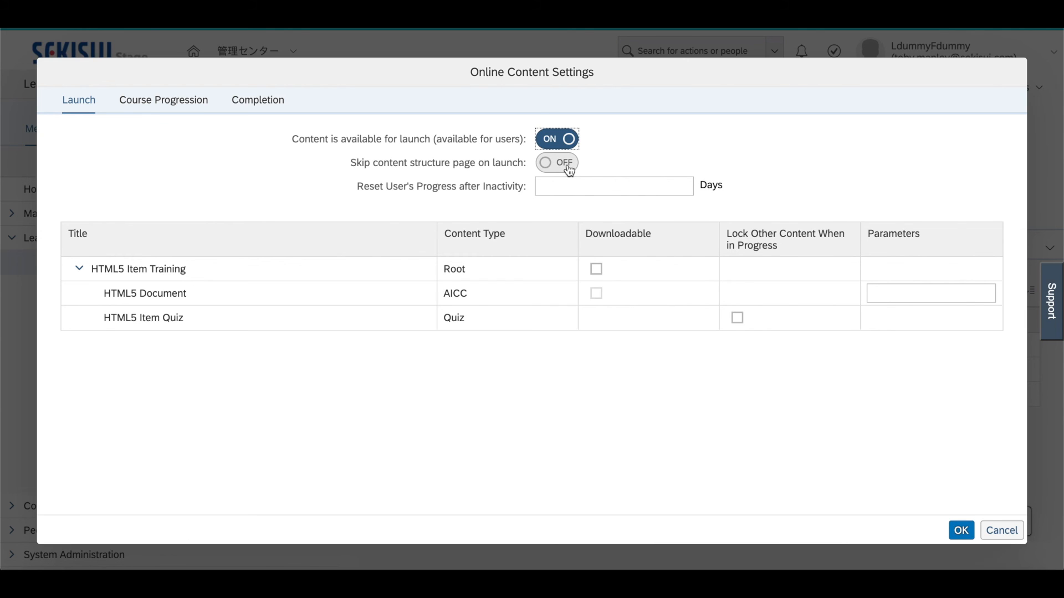
# Enable adding to history on completion of all content with status Completed e-Learning (e-Learning Completed) - For Credit, and save the online content
pyautogui.click(276, 108)
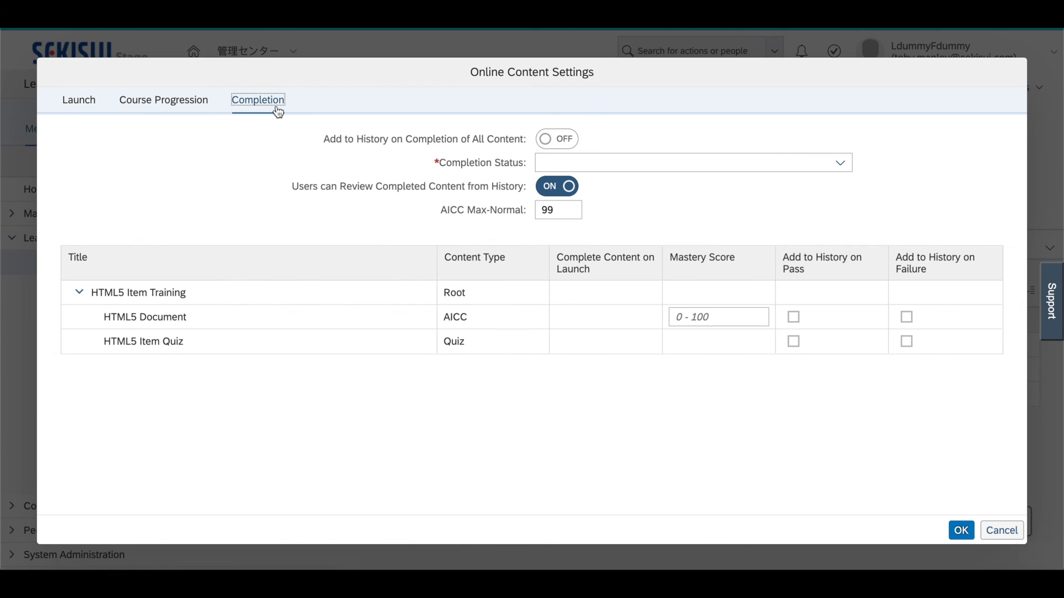
pyautogui.click(548, 145)
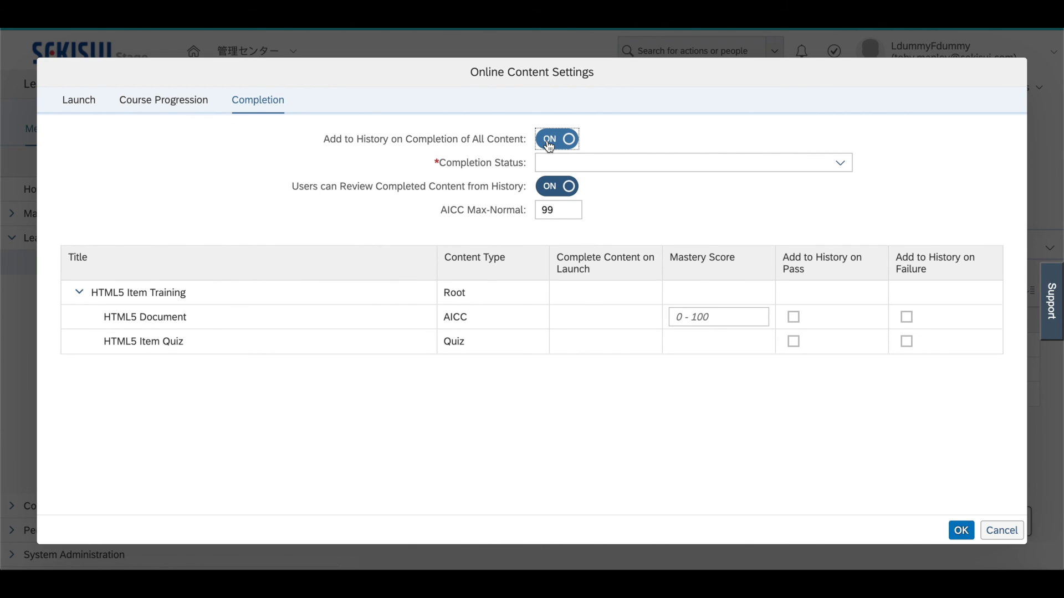
pyautogui.click(728, 166)
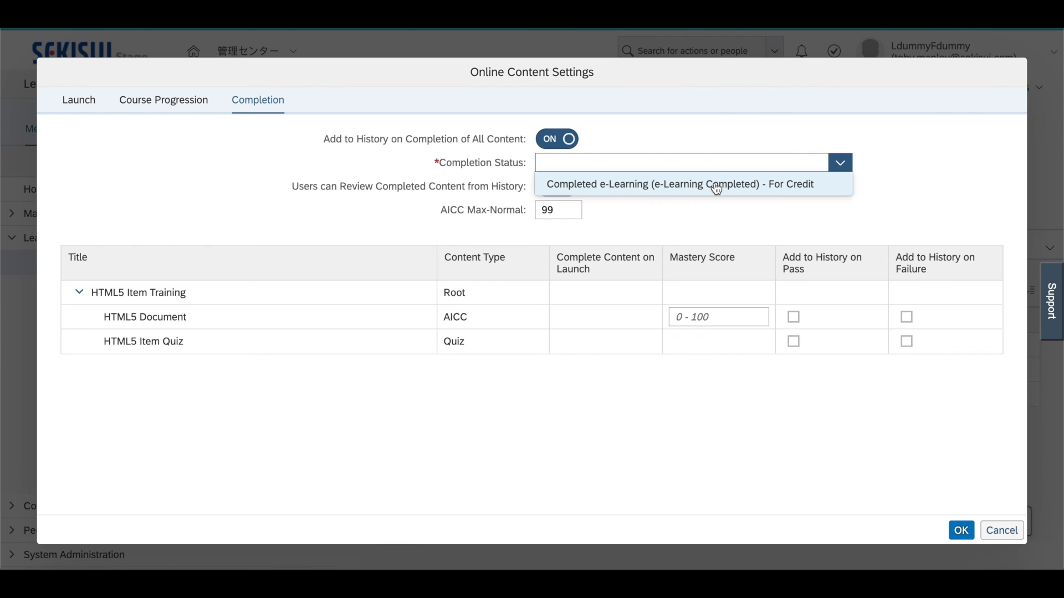
pyautogui.click(715, 187)
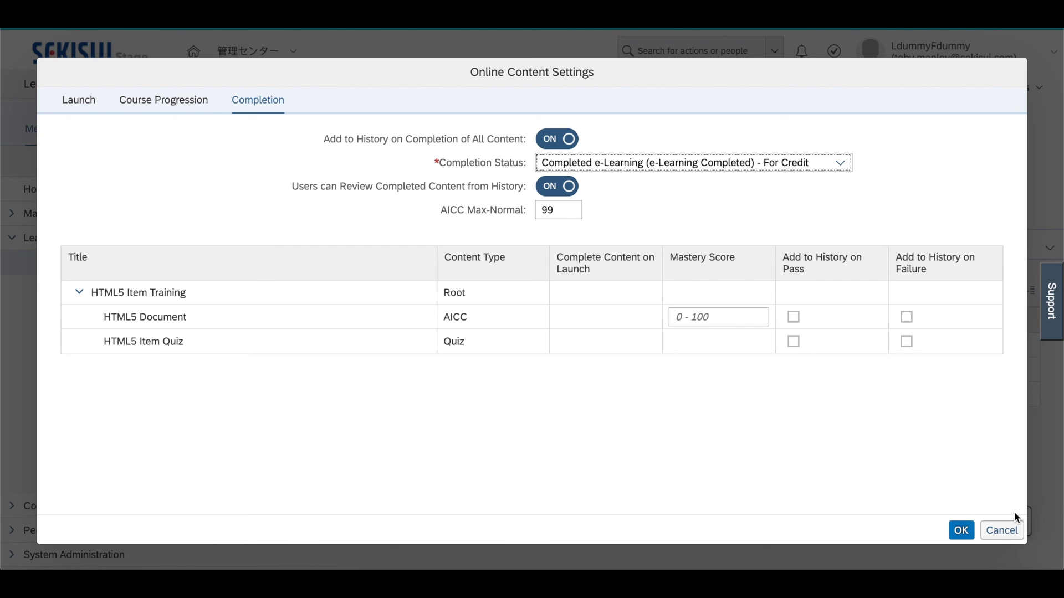
pyautogui.click(960, 531)
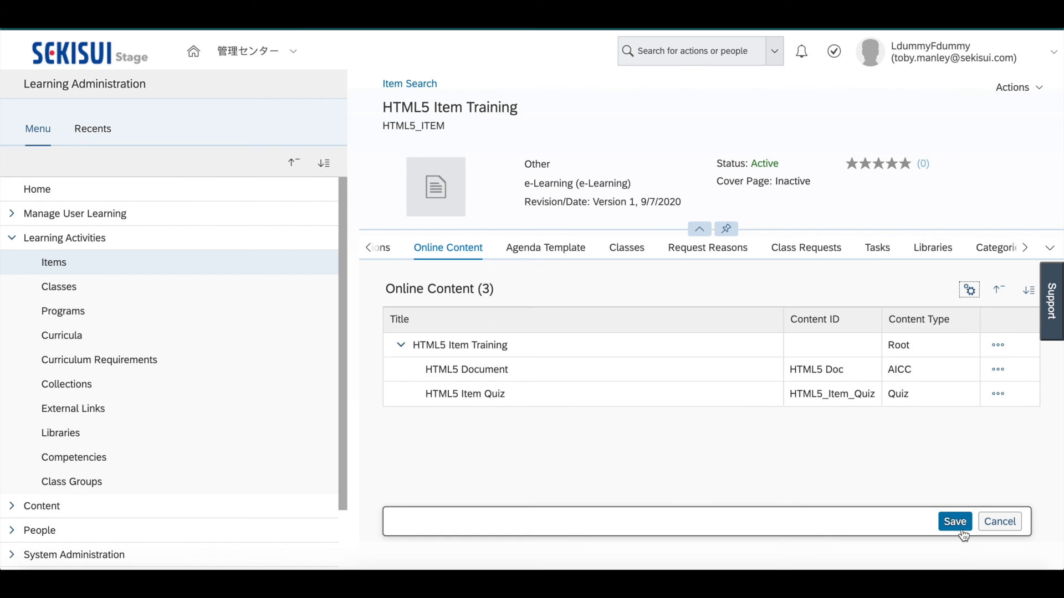
pyautogui.click(958, 526)
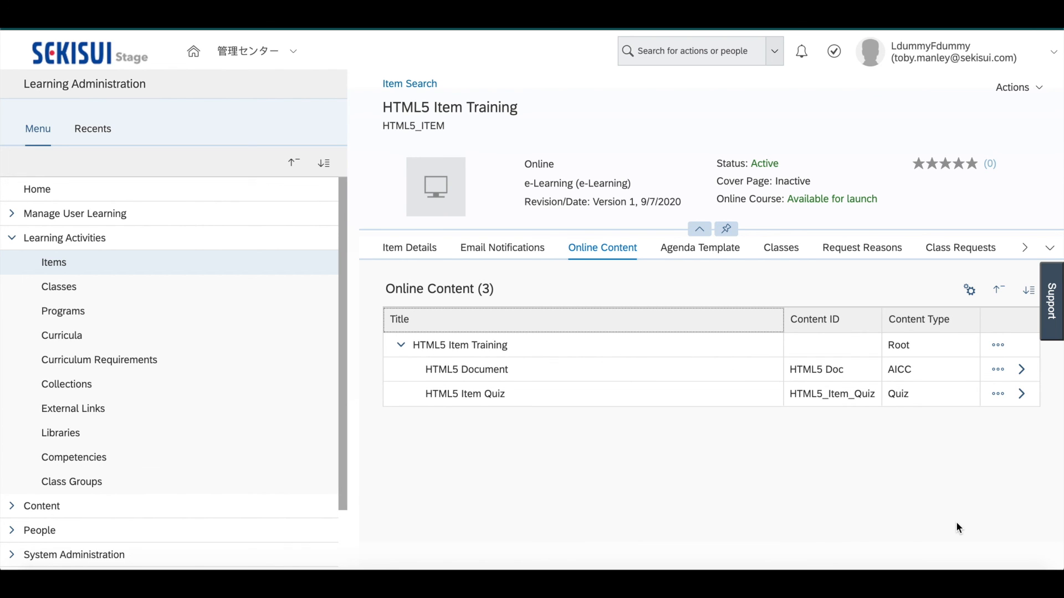
# Examine the item's user assignment form, including the User ID entry, and close it without assigning anyone
pyautogui.click(1025, 92)
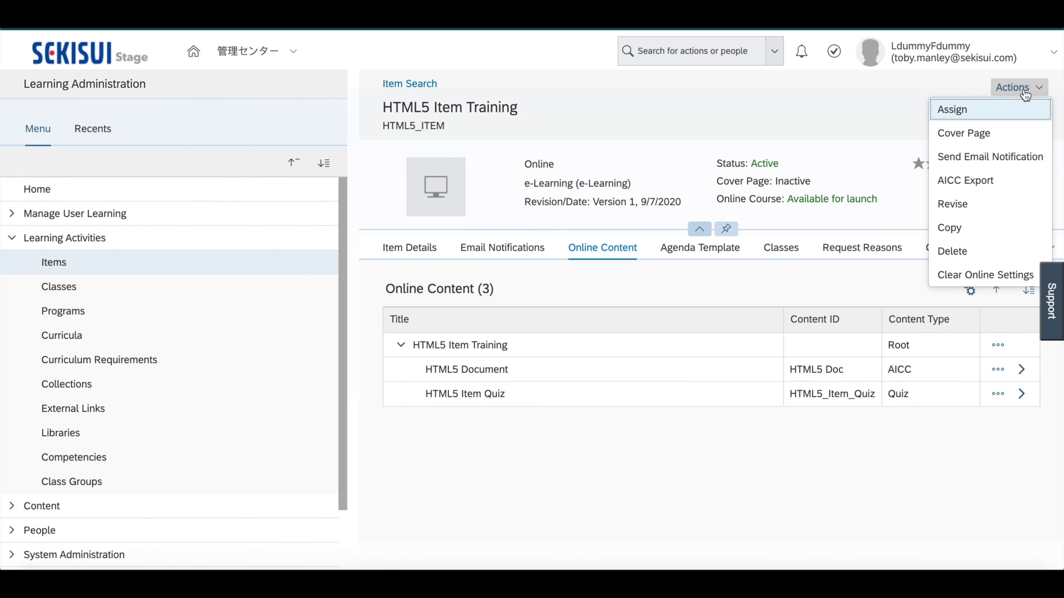
pyautogui.click(962, 109)
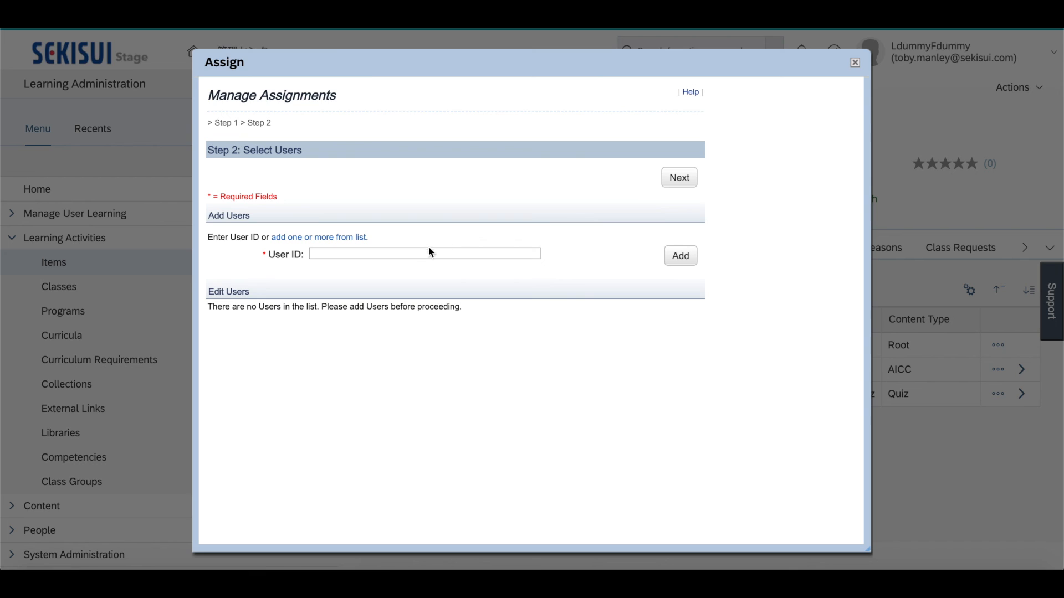
pyautogui.click(426, 255)
pyautogui.click(855, 63)
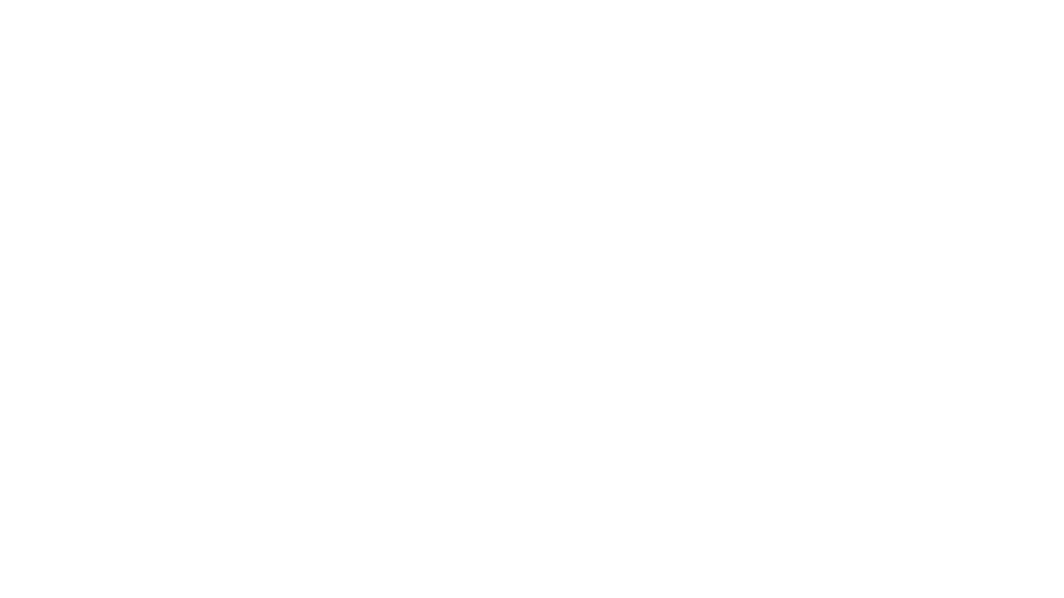